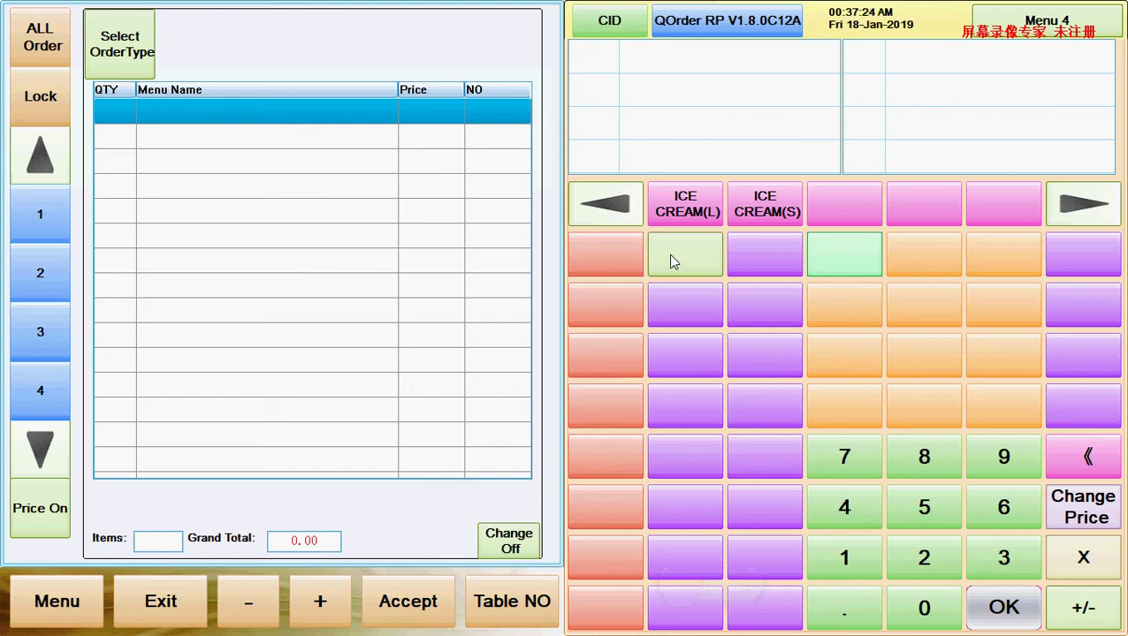
Add a large ice cream to the order, then remove it again
{"action": "left_click", "coordinate": [606, 310]}
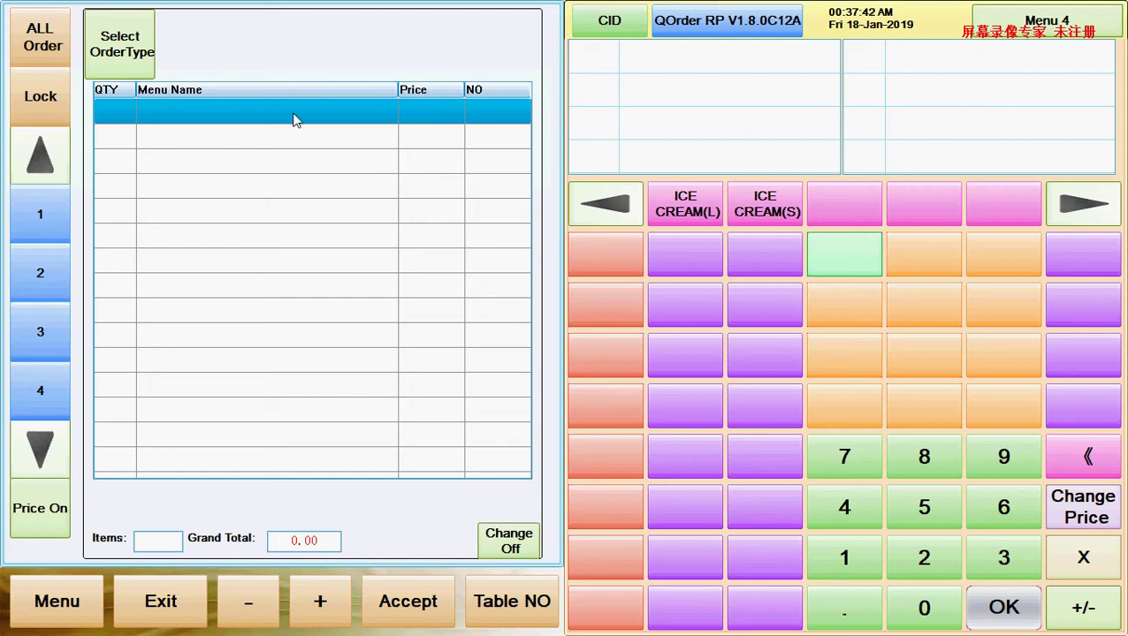
{"action": "left_click", "coordinate": [689, 205]}
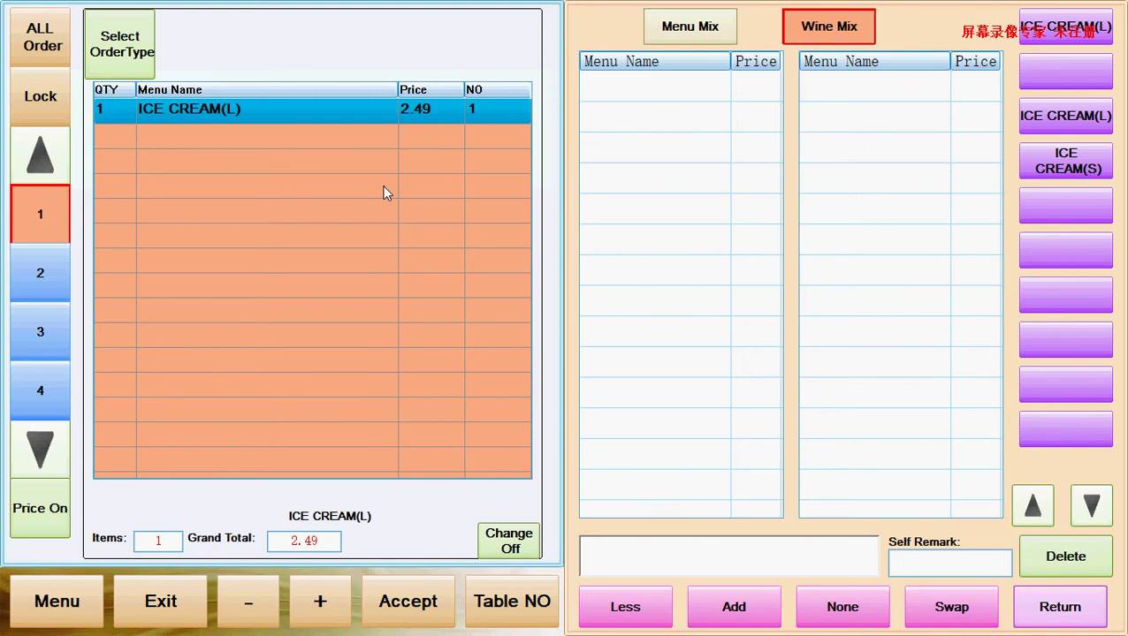
{"action": "left_click", "coordinate": [1053, 608]}
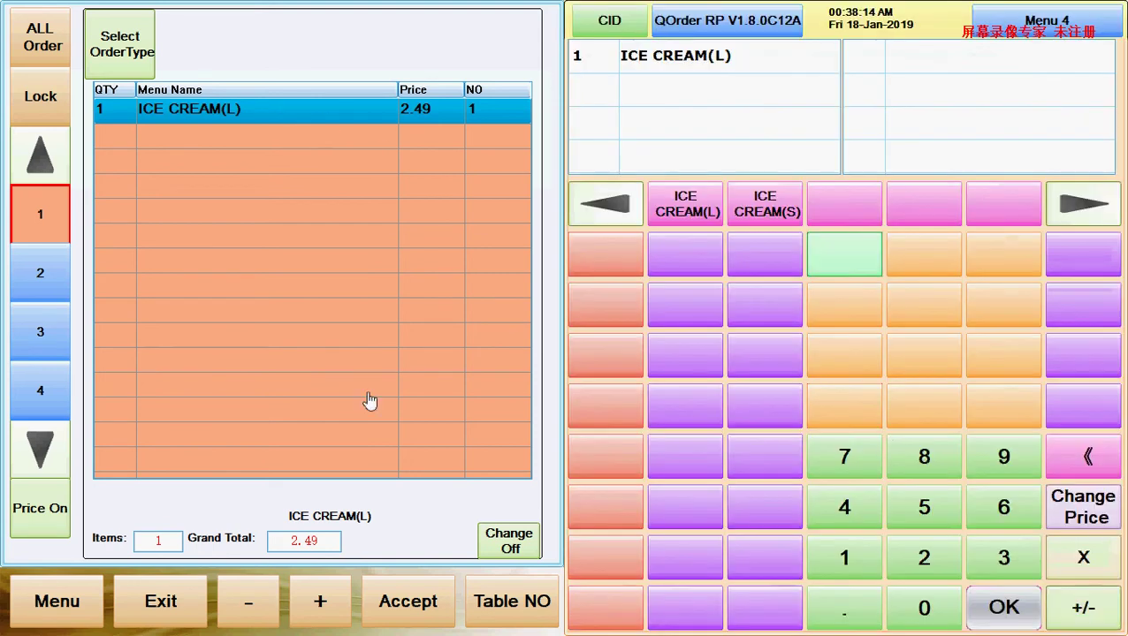
{"action": "left_click", "coordinate": [255, 606]}
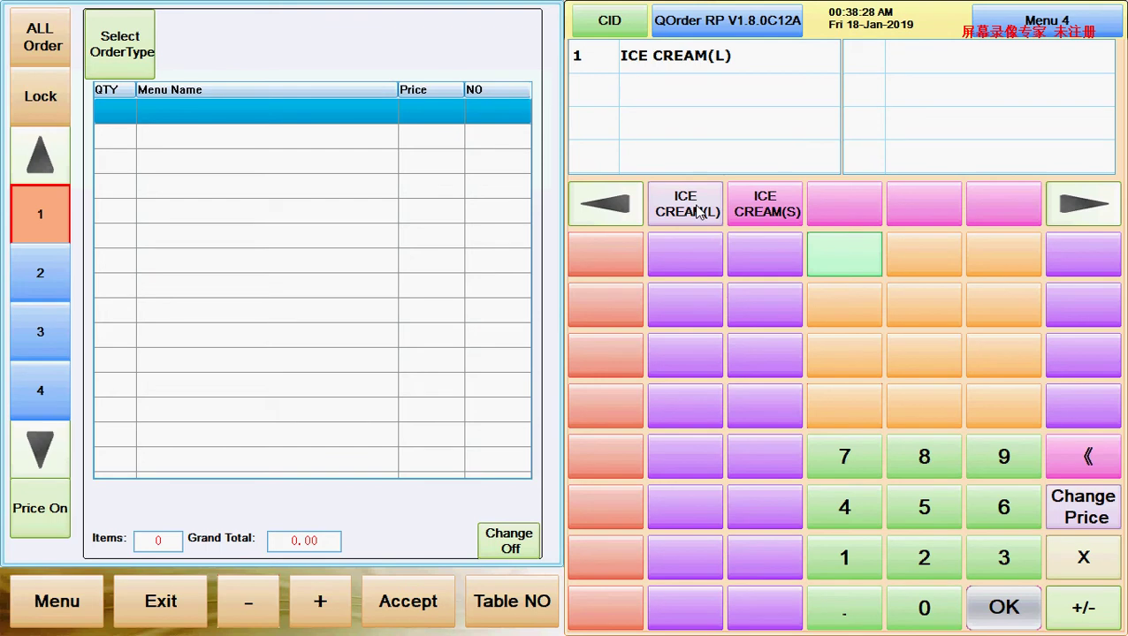
Add a new ICE CREAM(L) and page through its topping lists
{"action": "left_click", "coordinate": [697, 211]}
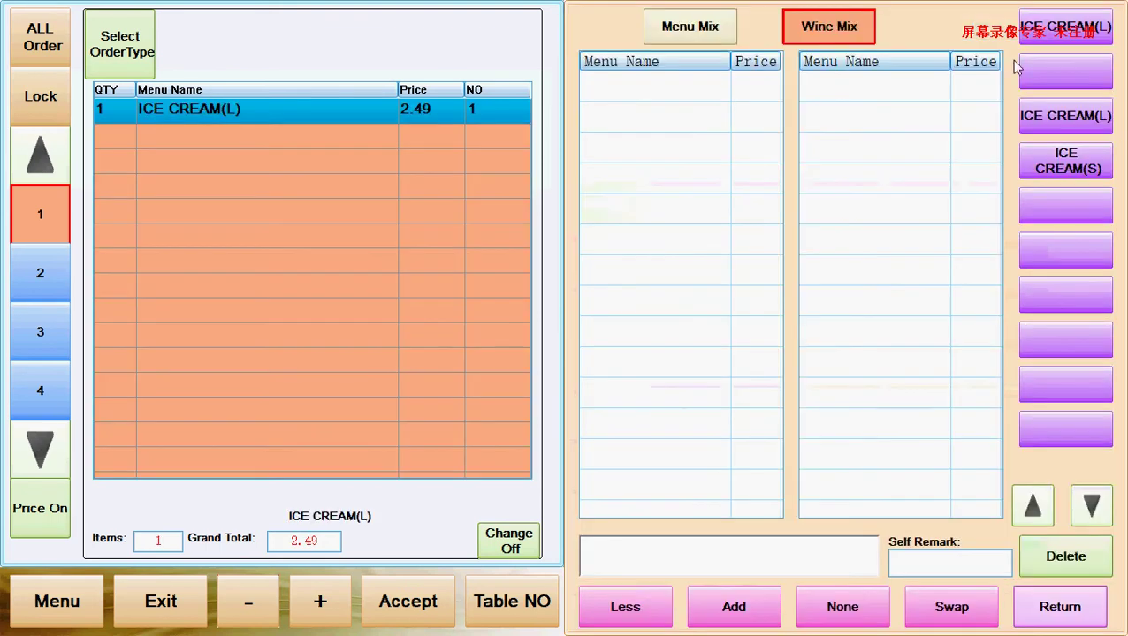
{"action": "left_click", "coordinate": [1077, 37]}
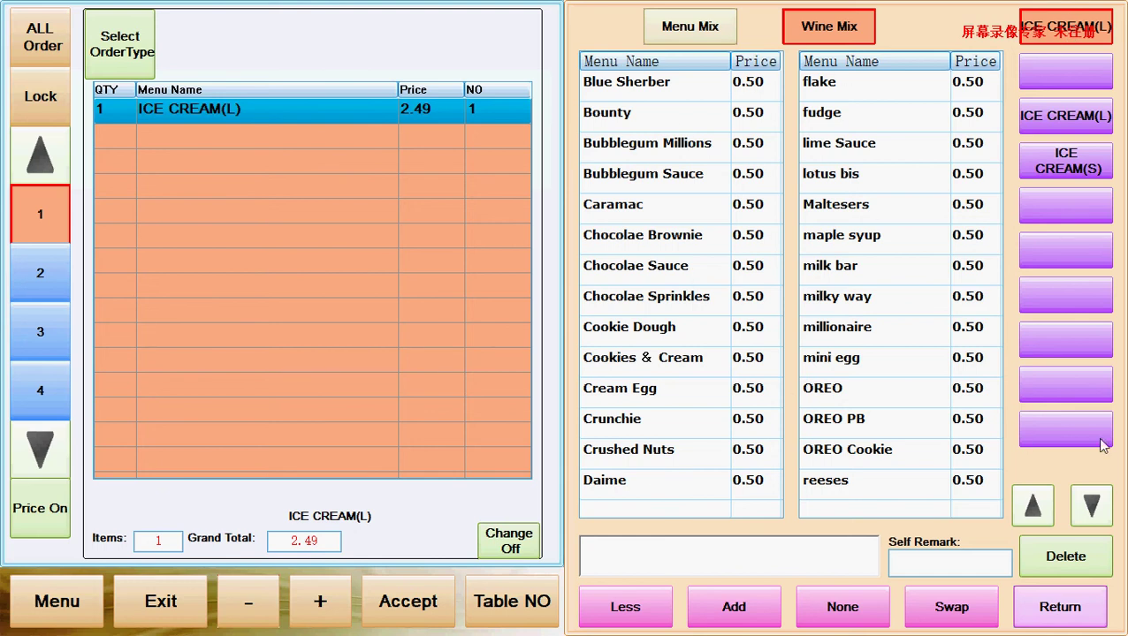
{"action": "left_click", "coordinate": [1090, 504]}
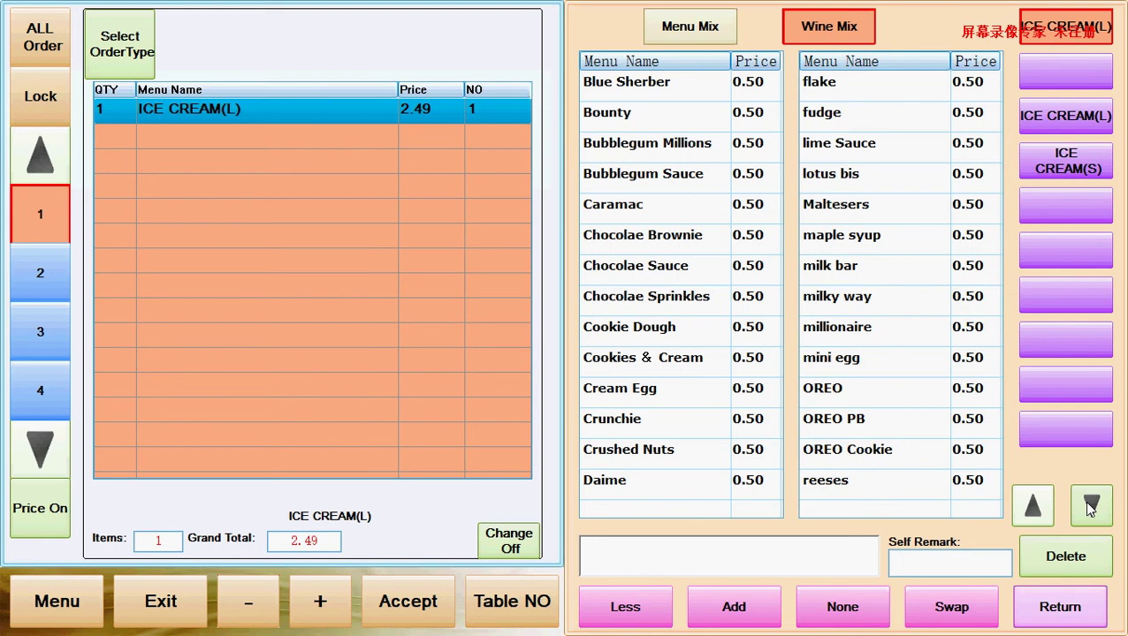
{"action": "left_click", "coordinate": [1030, 506]}
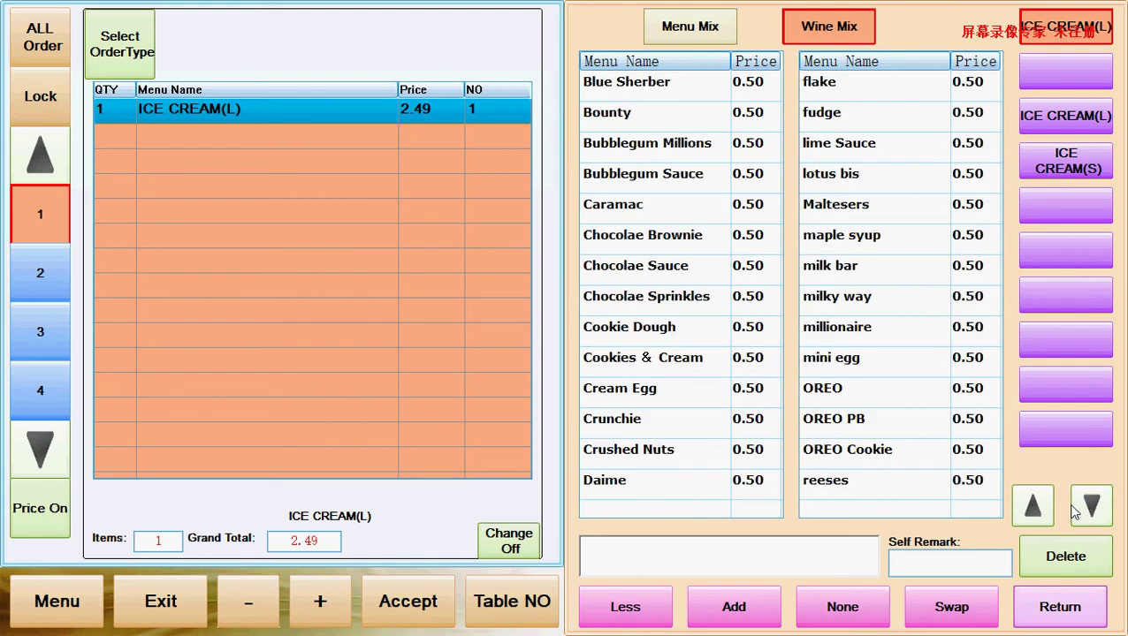
{"action": "left_click", "coordinate": [1090, 508]}
{"action": "left_click", "coordinate": [1032, 517]}
{"action": "left_click", "coordinate": [1094, 506]}
{"action": "left_click", "coordinate": [1036, 508]}
Top the large ice cream with Chocolae Sauce and Cream Egg, priced 3.49
{"action": "left_click", "coordinate": [686, 273]}
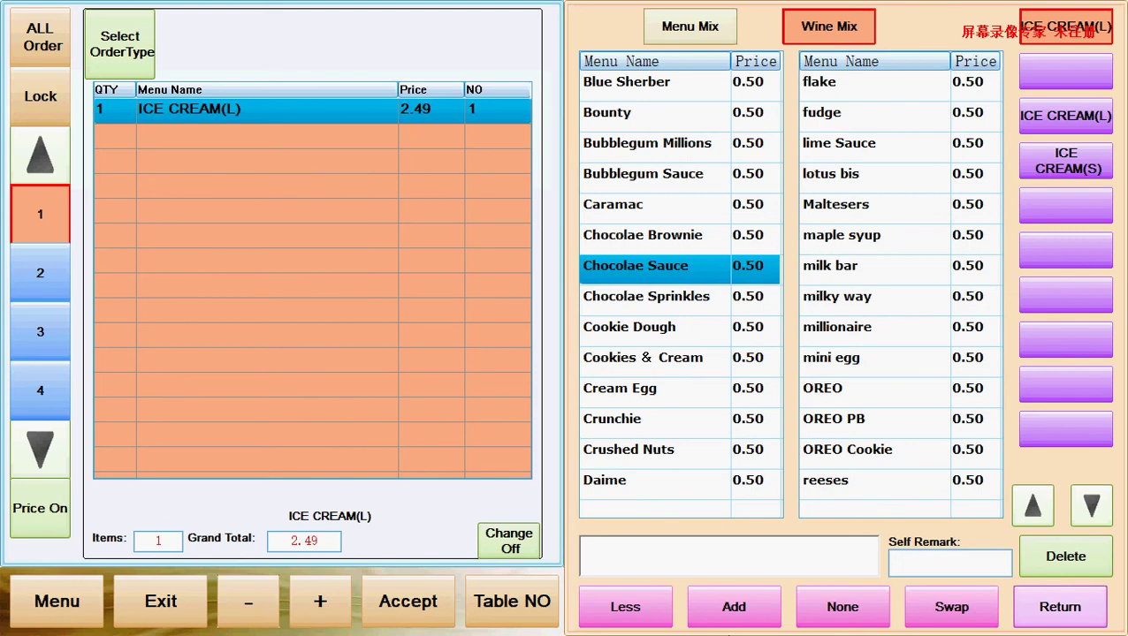
{"action": "left_click", "coordinate": [741, 610]}
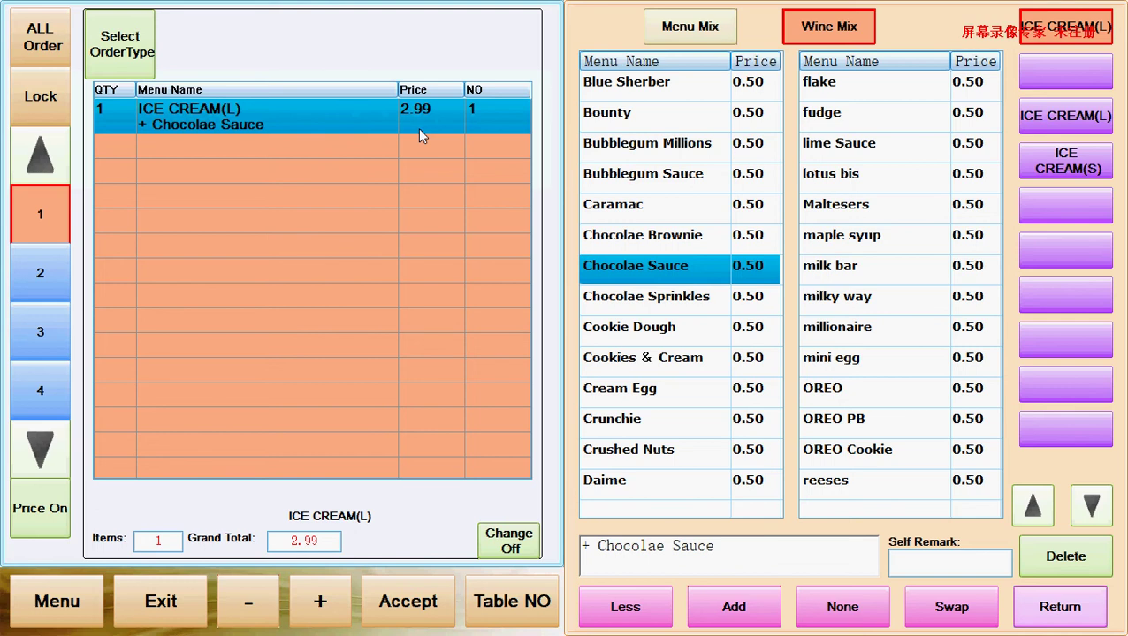
{"action": "left_click", "coordinate": [656, 395]}
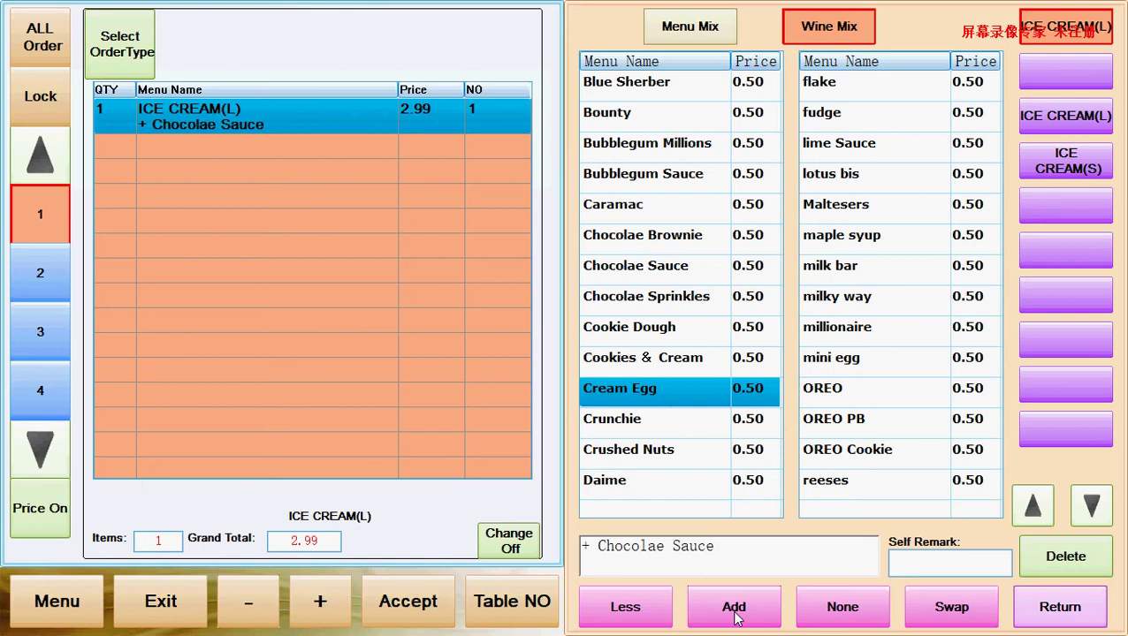
{"action": "left_click", "coordinate": [734, 612]}
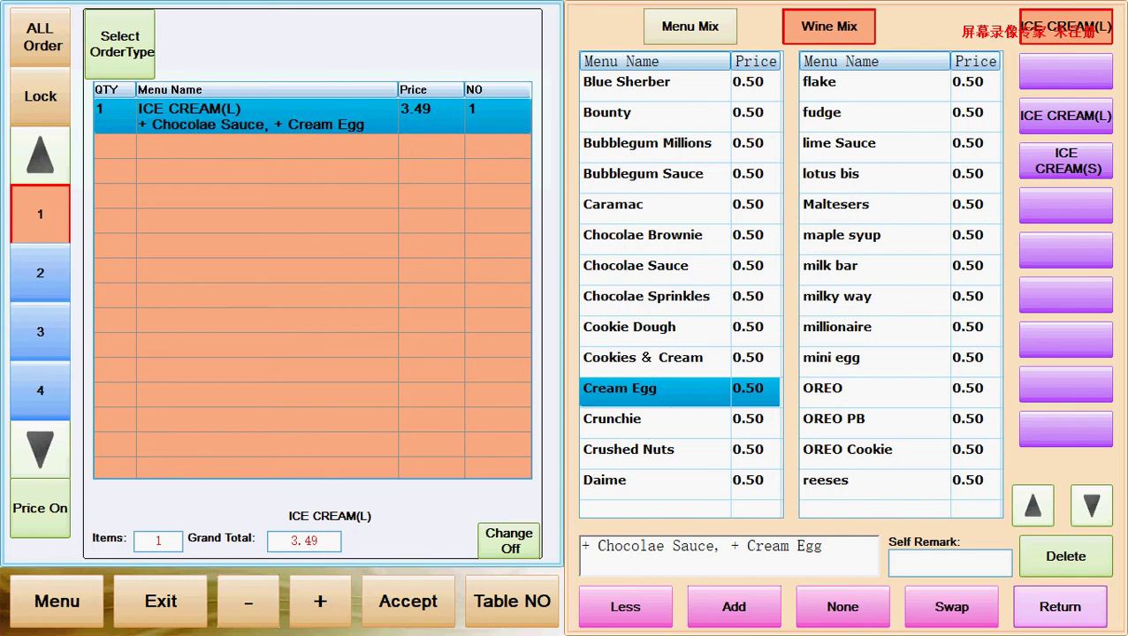
Add a second ICE CREAM(L) with flake and milk bar, bringing the total to 6.98
{"action": "left_click", "coordinate": [1085, 610]}
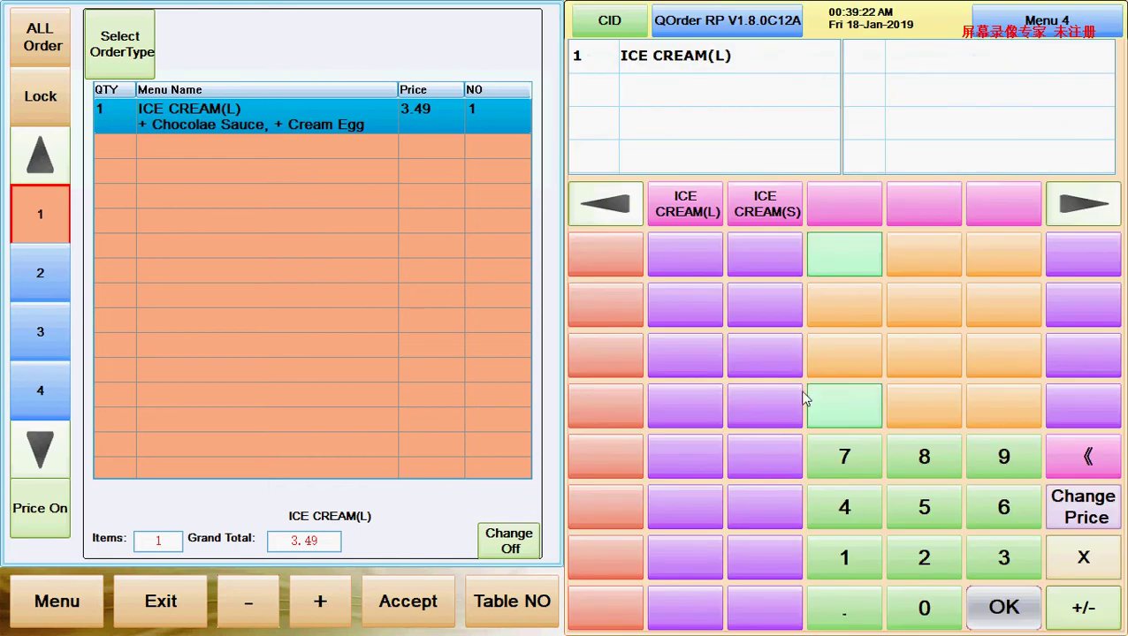
{"action": "left_click", "coordinate": [687, 199]}
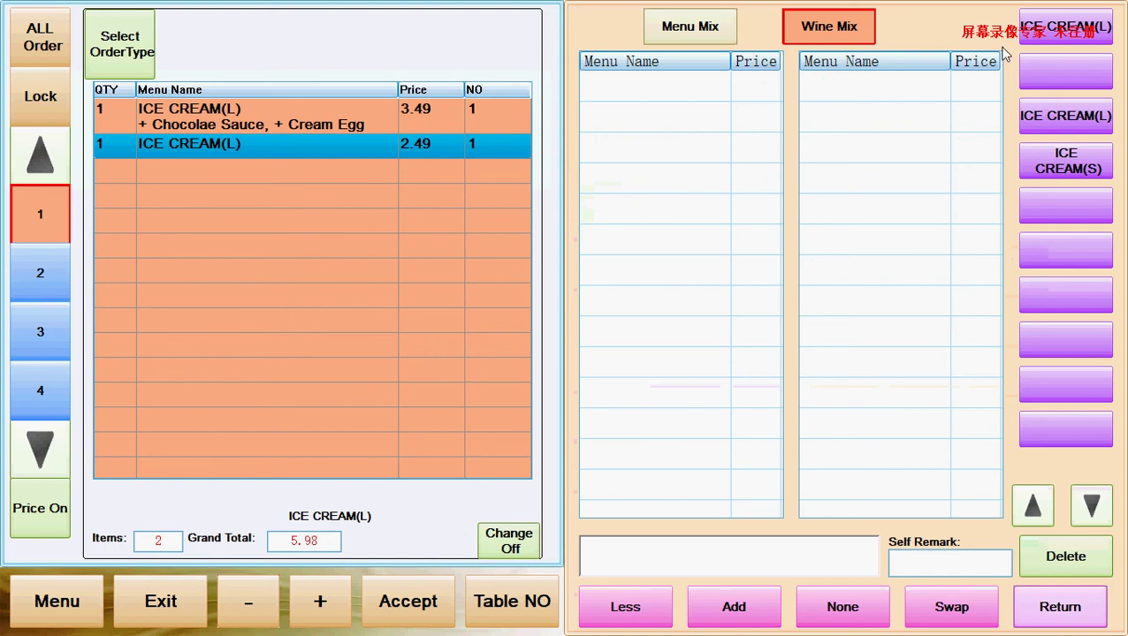
{"action": "left_click", "coordinate": [1059, 33]}
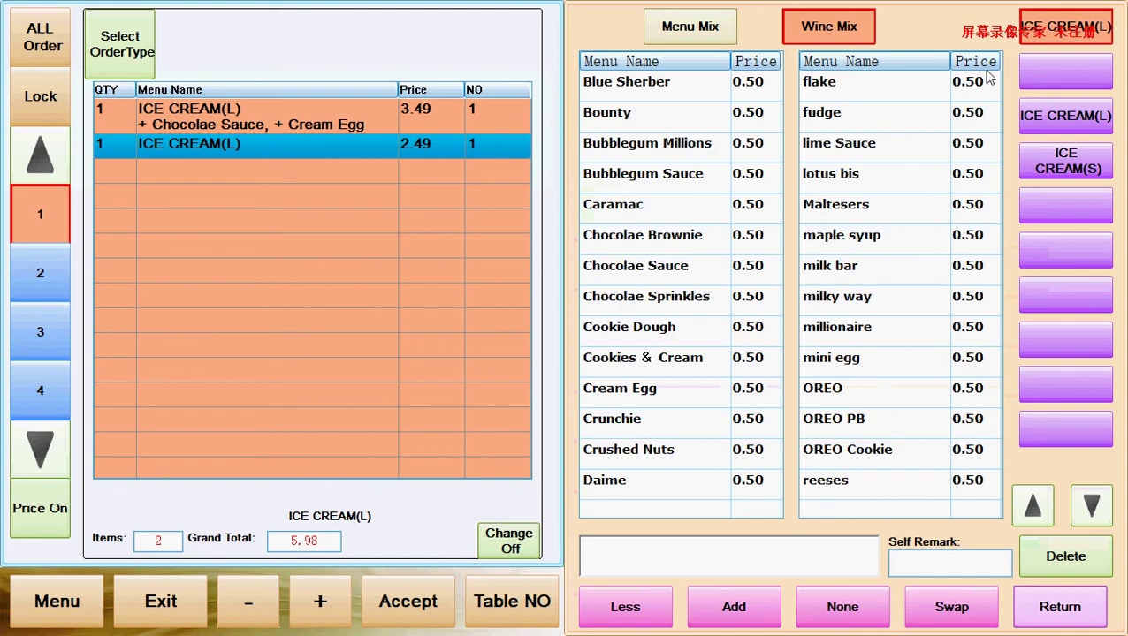
{"action": "left_click", "coordinate": [852, 84]}
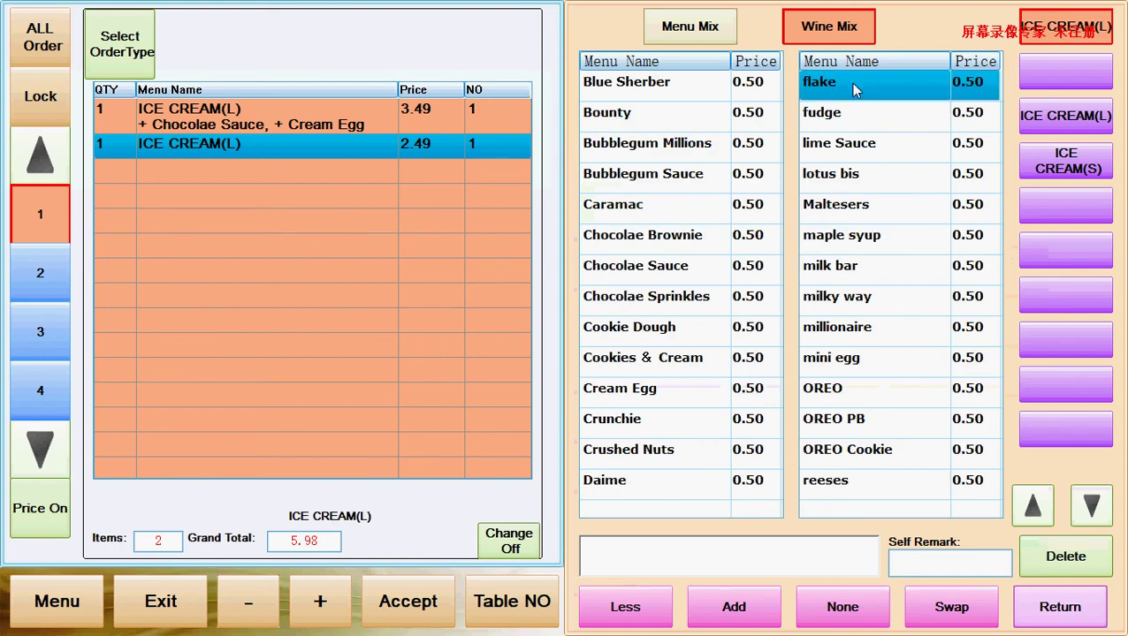
{"action": "left_click", "coordinate": [735, 621]}
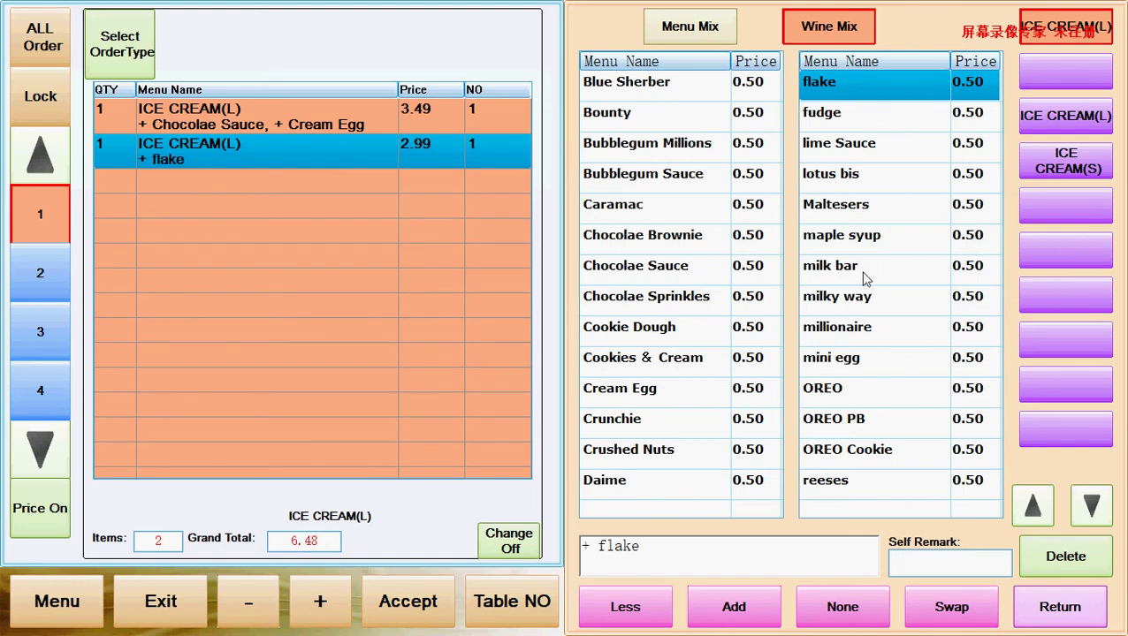
{"action": "left_click", "coordinate": [864, 270]}
{"action": "left_click", "coordinate": [759, 624]}
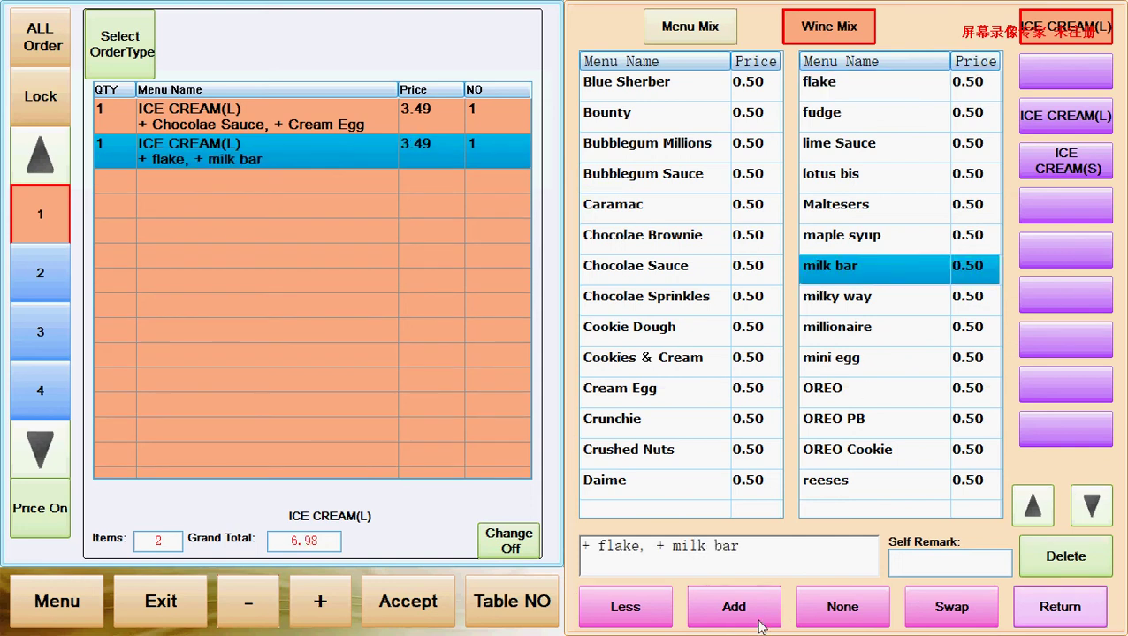
{"action": "left_click", "coordinate": [1052, 608]}
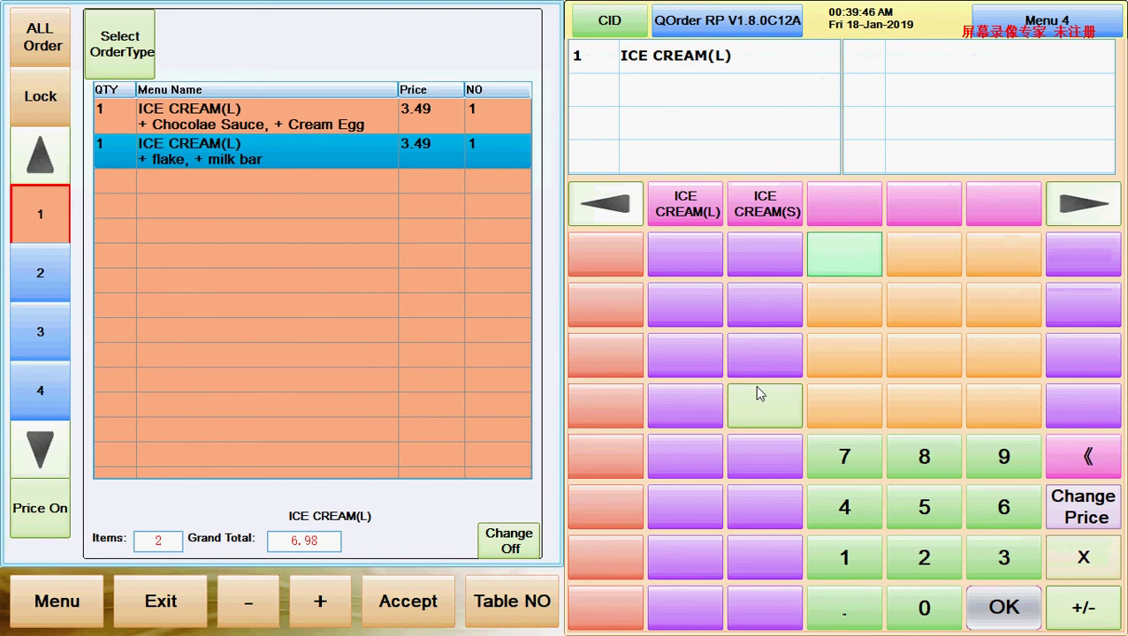
Add an ICE CREAM(S) at 2.49 topped with Toffee Crisp and Strawberry sauce
{"action": "left_click", "coordinate": [766, 212]}
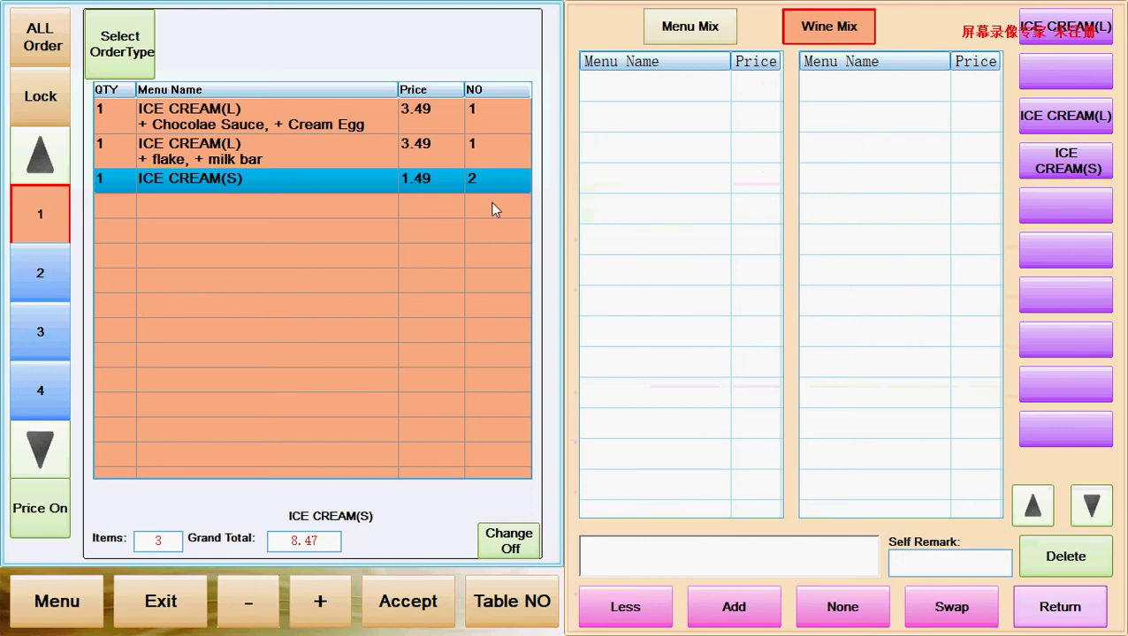
{"action": "left_click", "coordinate": [1094, 32]}
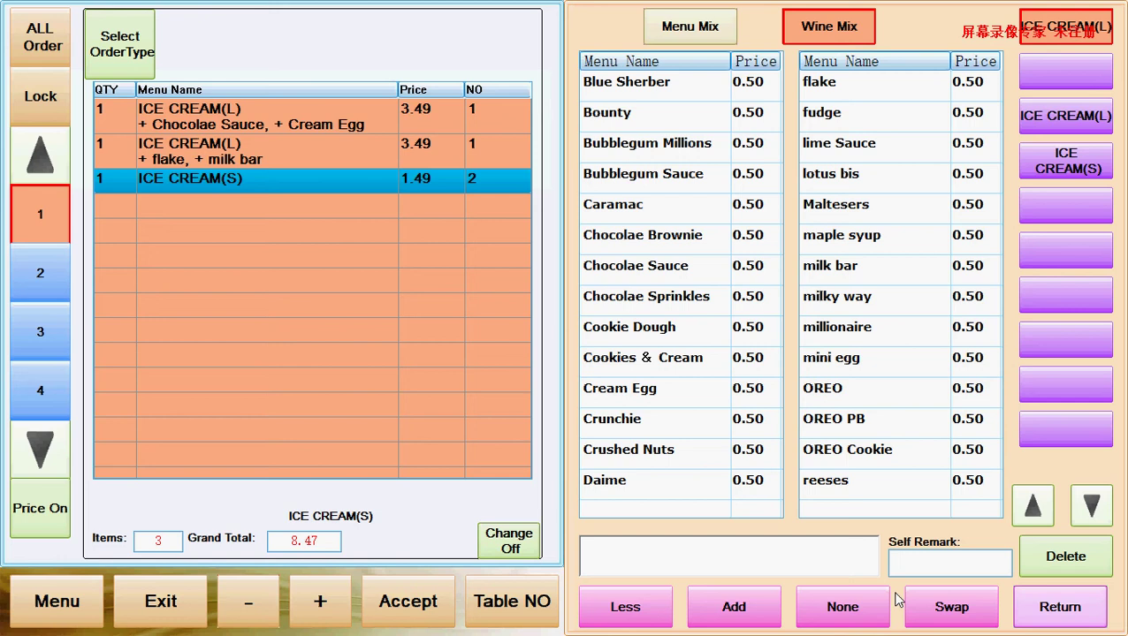
{"action": "left_click", "coordinate": [1092, 508]}
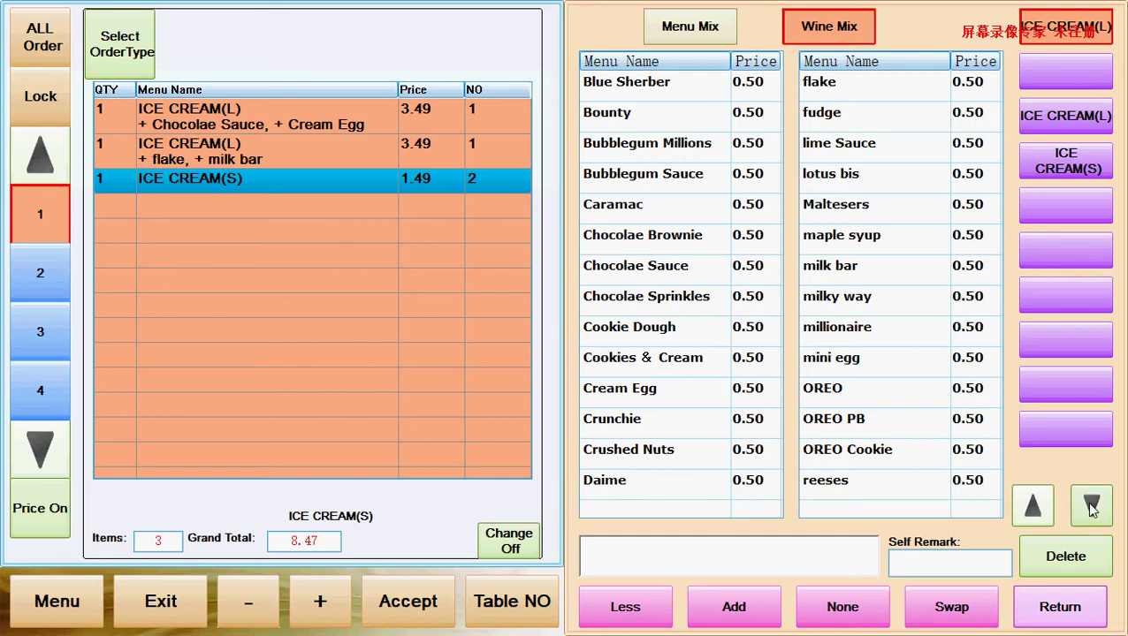
{"action": "left_click", "coordinate": [1092, 508]}
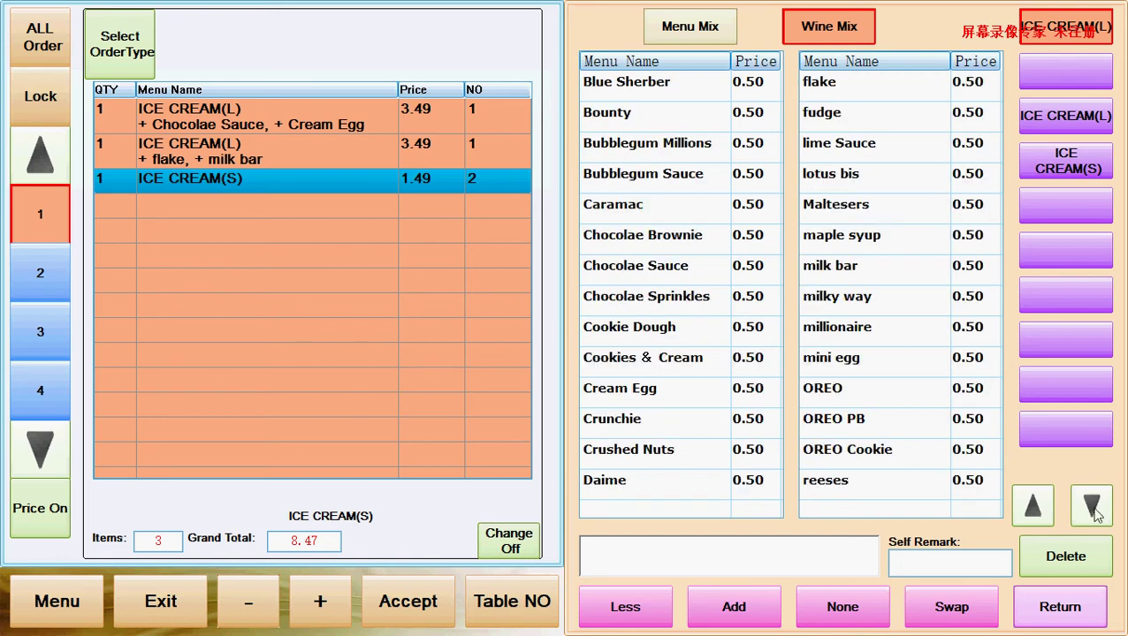
{"action": "left_click", "coordinate": [1091, 511]}
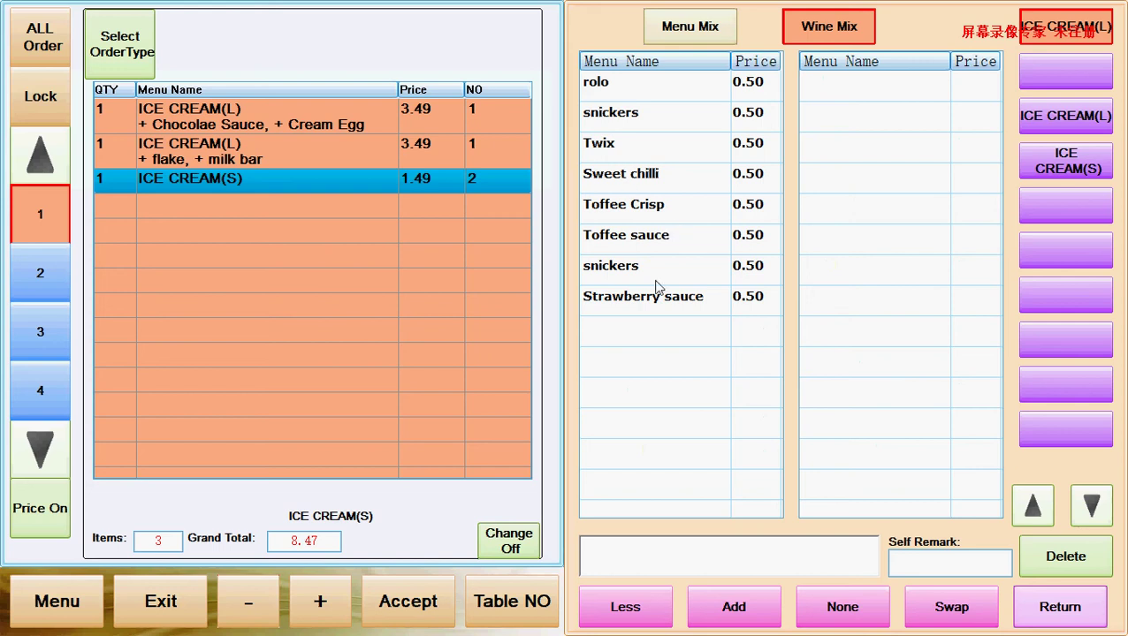
{"action": "left_click", "coordinate": [639, 206]}
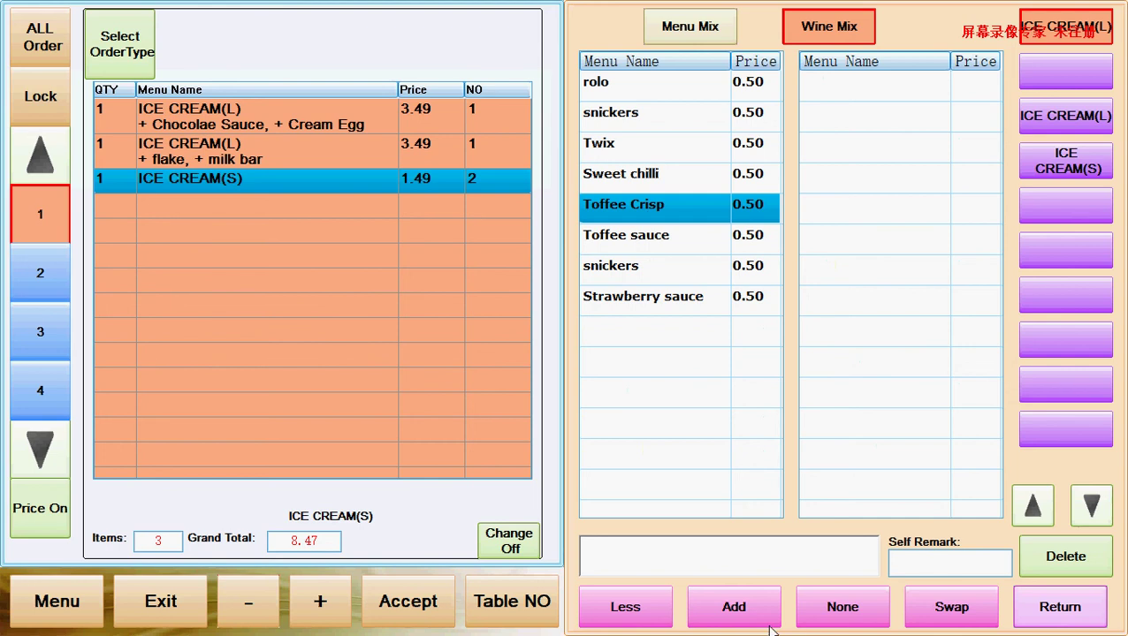
{"action": "left_click", "coordinate": [766, 610]}
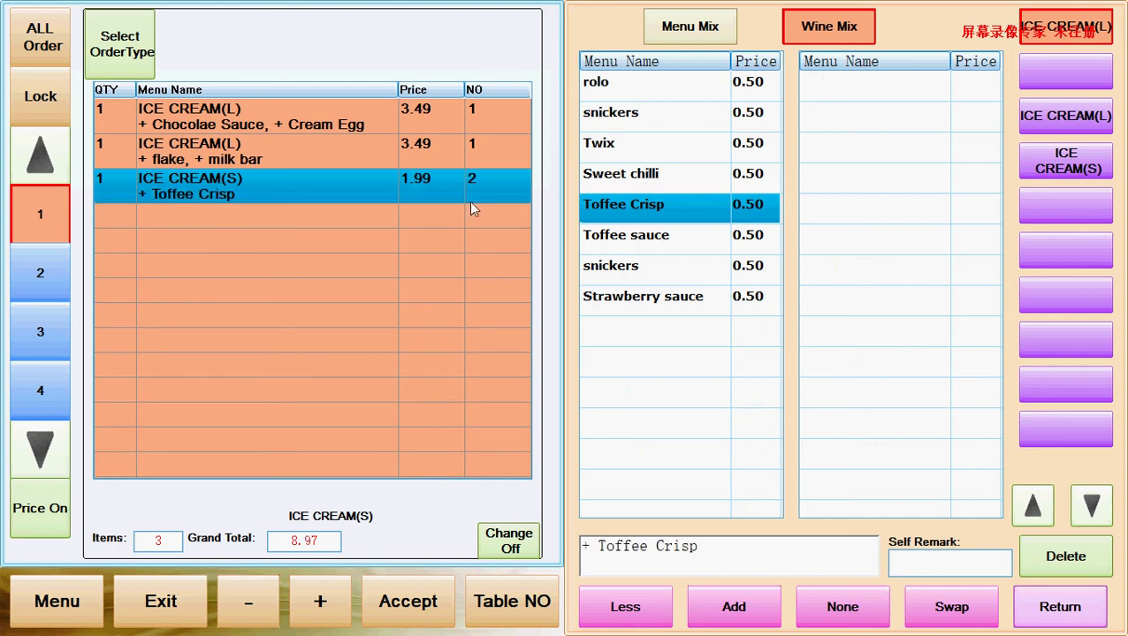
{"action": "left_click", "coordinate": [668, 305]}
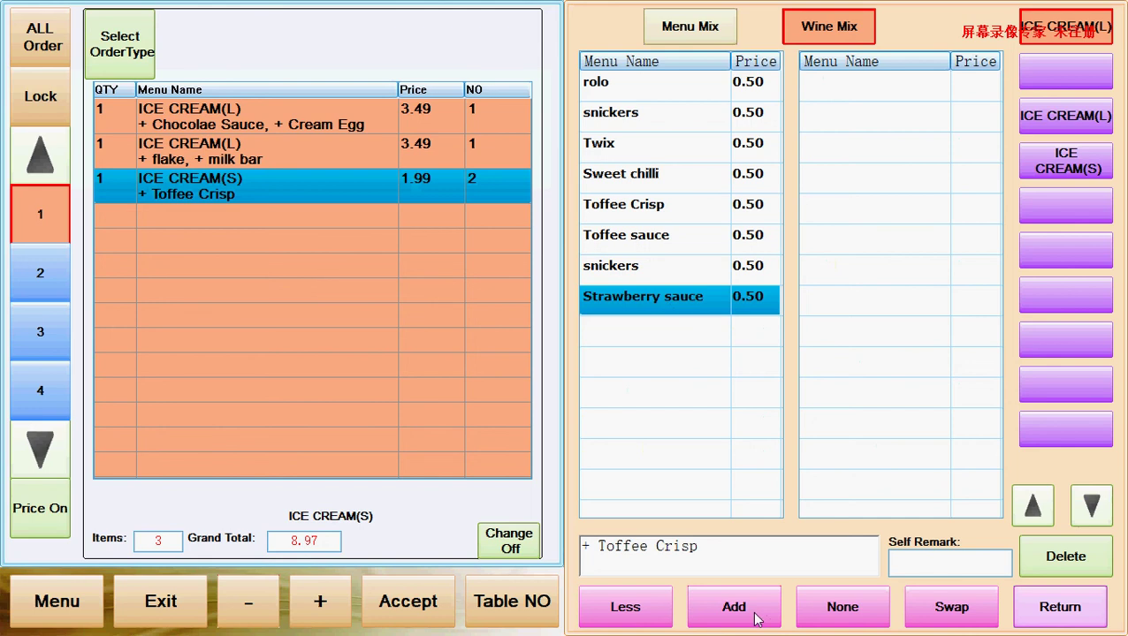
{"action": "left_click", "coordinate": [753, 611]}
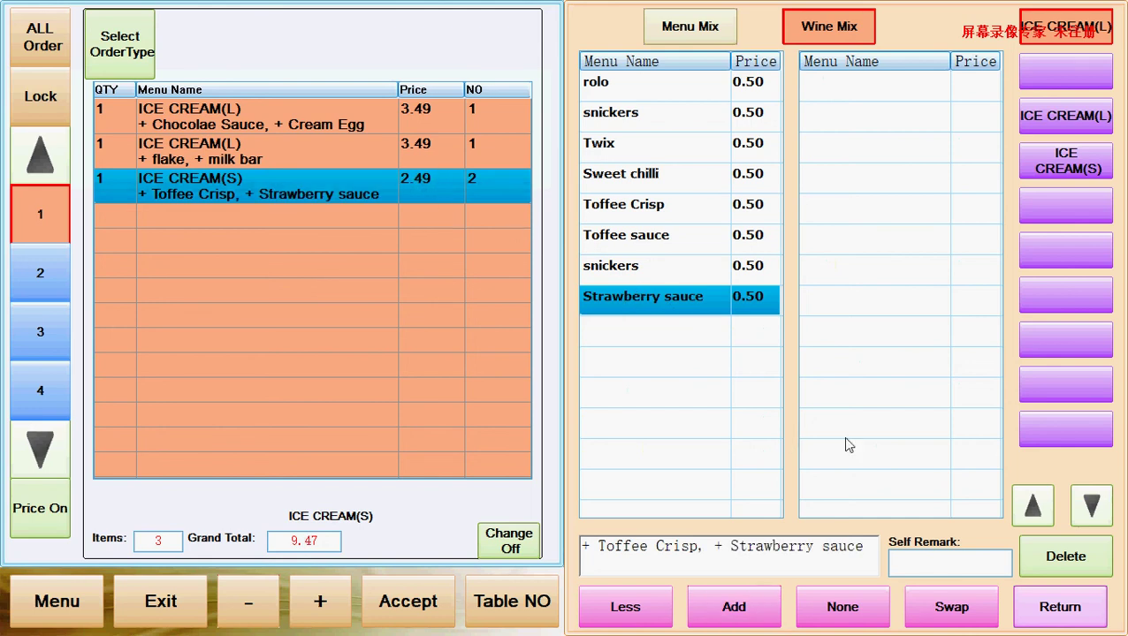
{"action": "left_click", "coordinate": [1060, 608]}
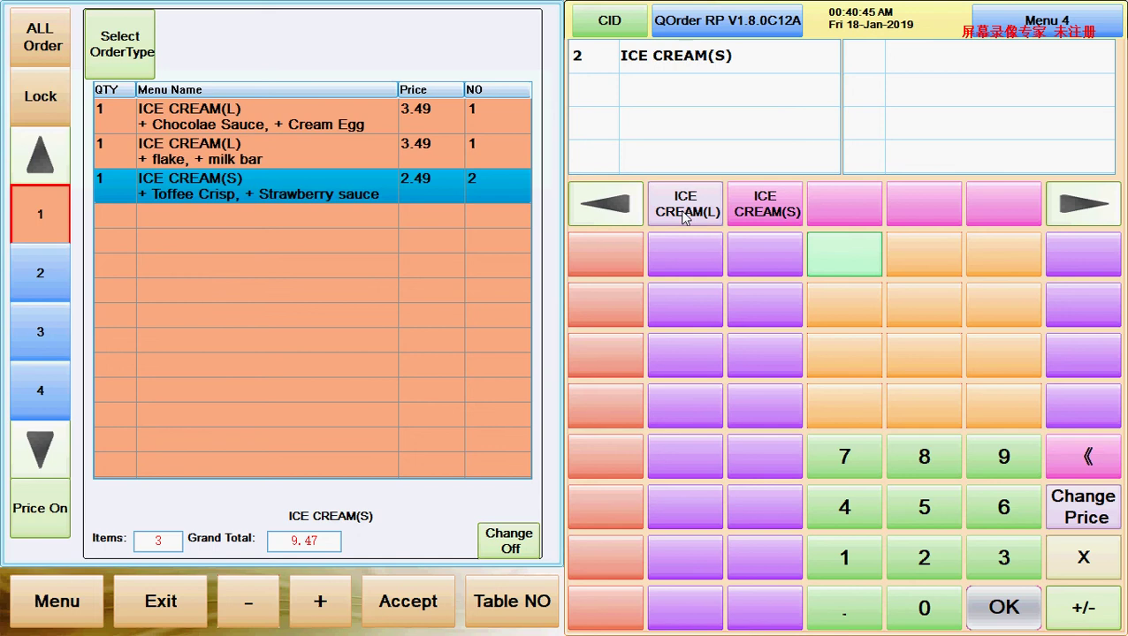
Add a fourth ICE CREAM(L) with OREO and milky way, making four items totalling 12.96
{"action": "left_click", "coordinate": [701, 225]}
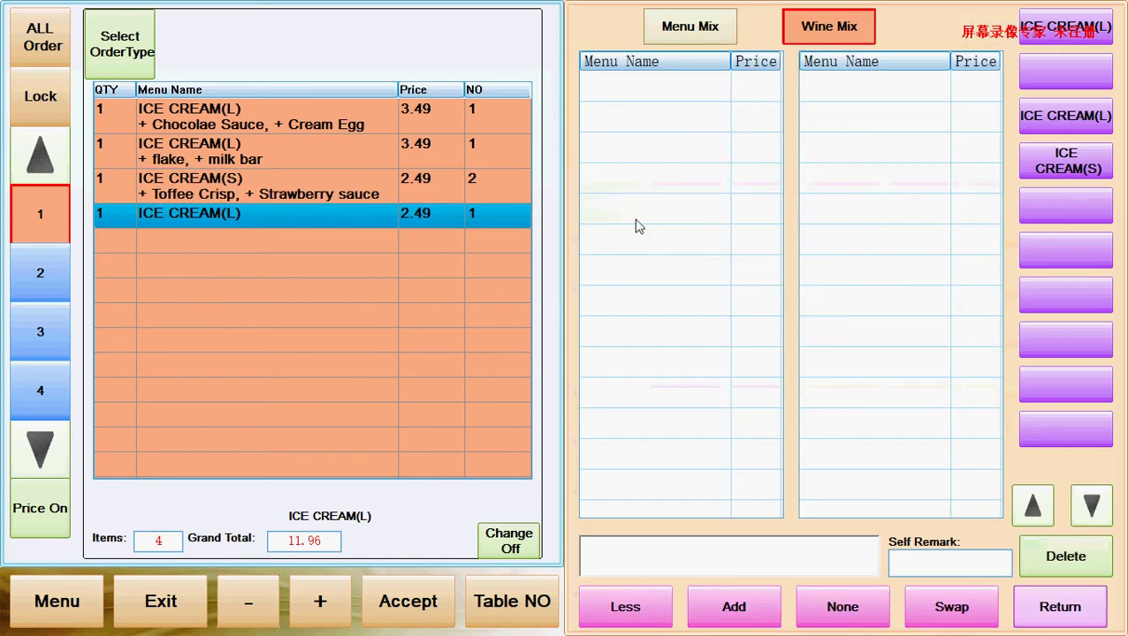
{"action": "left_click", "coordinate": [1090, 33]}
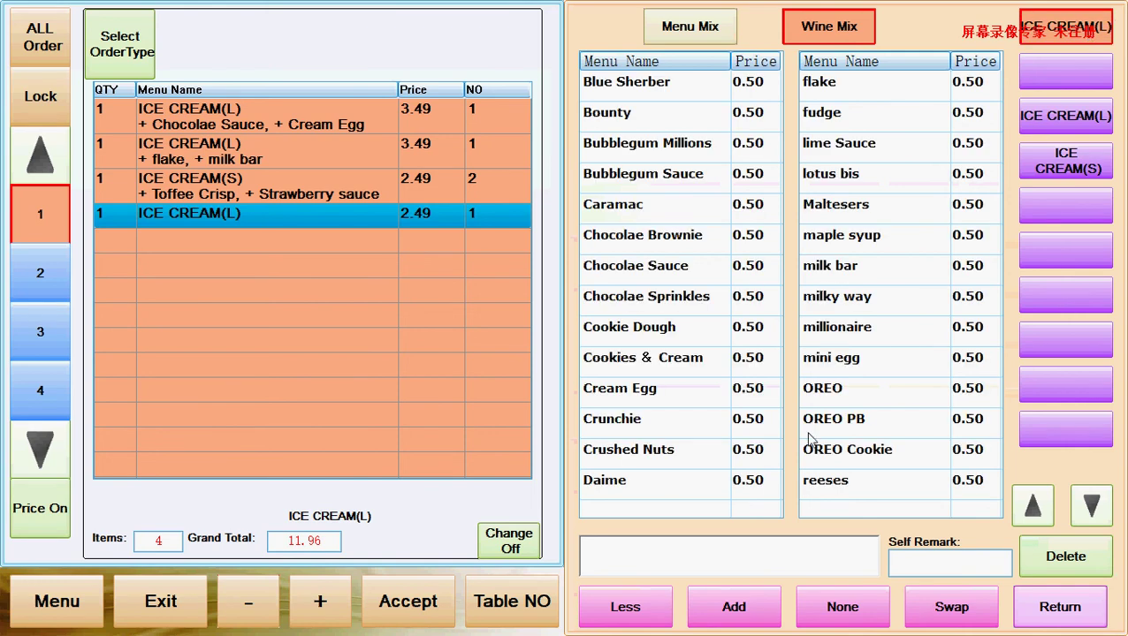
{"action": "left_click", "coordinate": [846, 398]}
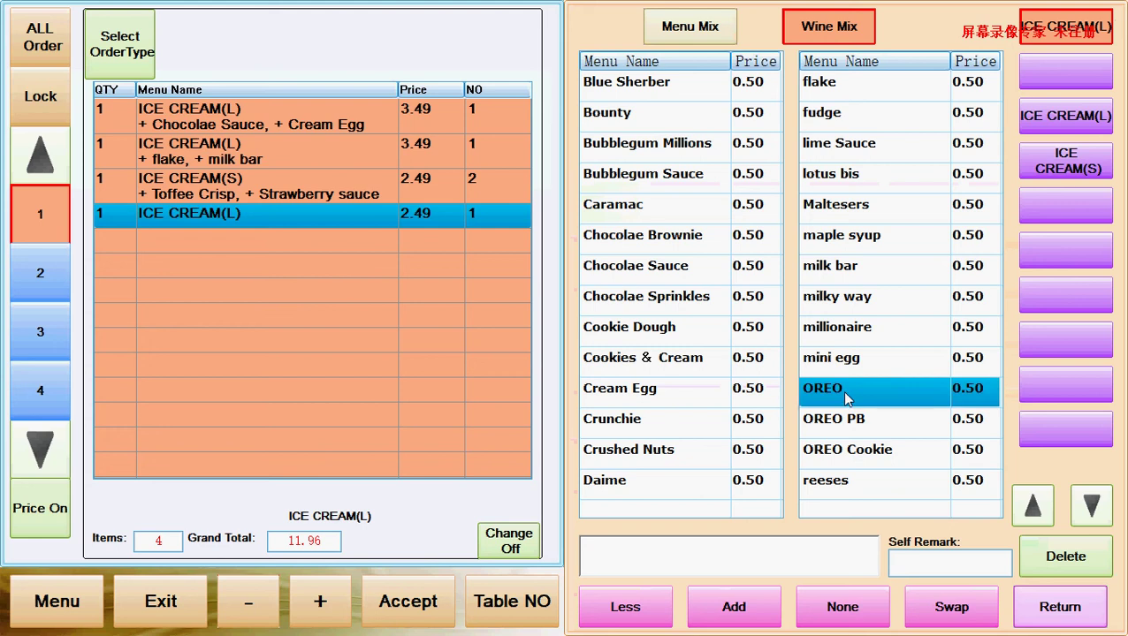
{"action": "left_click", "coordinate": [750, 621]}
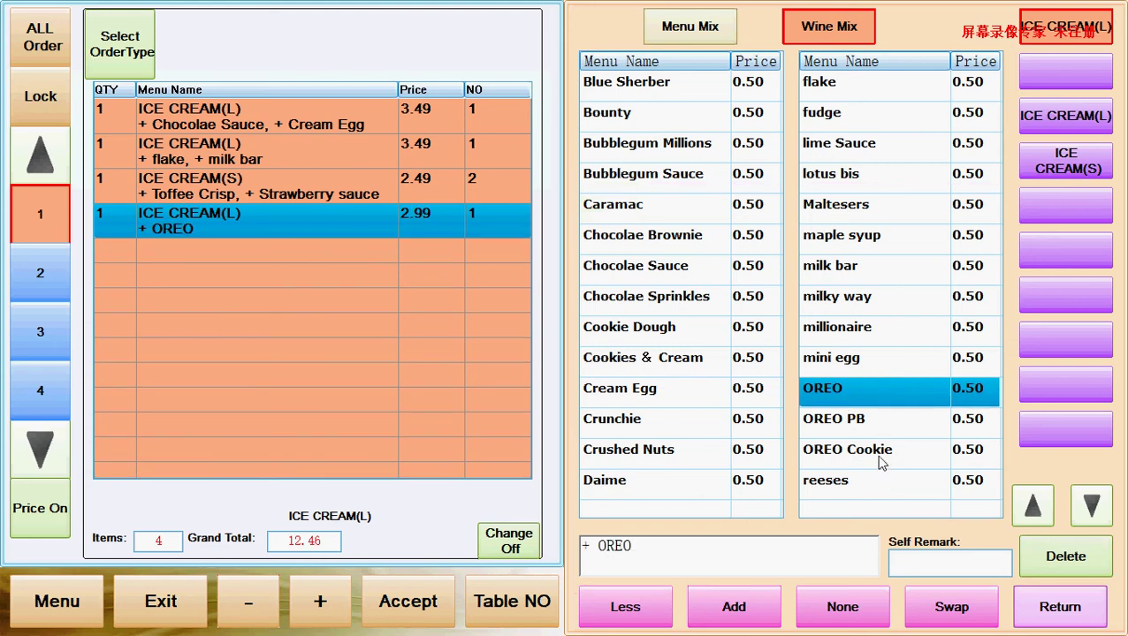
{"action": "left_click", "coordinate": [879, 300]}
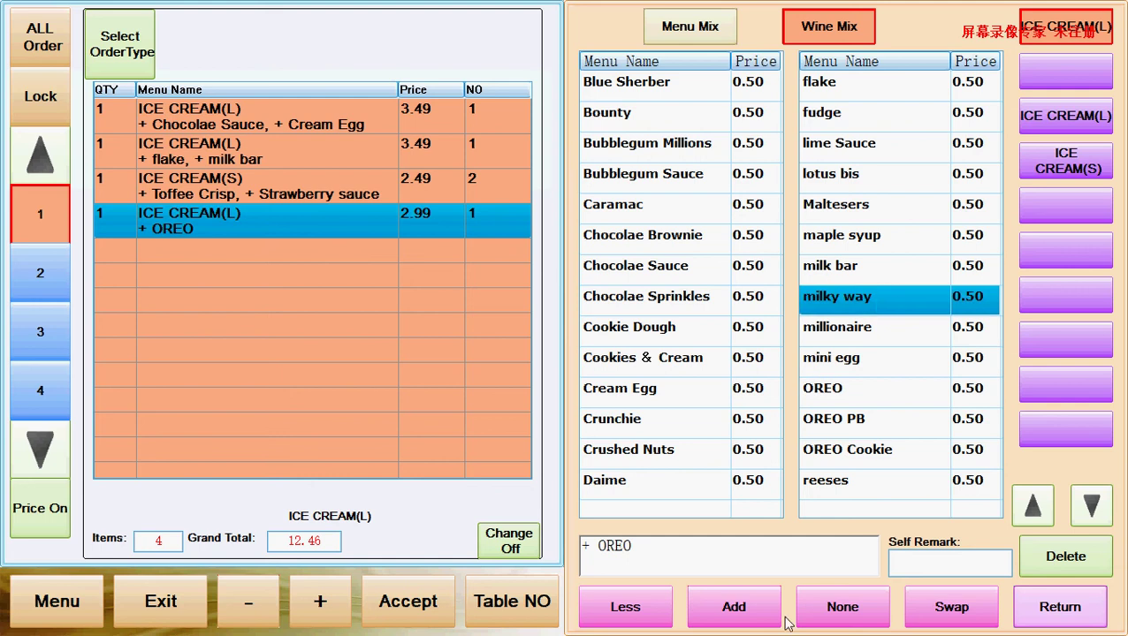
{"action": "left_click", "coordinate": [736, 606]}
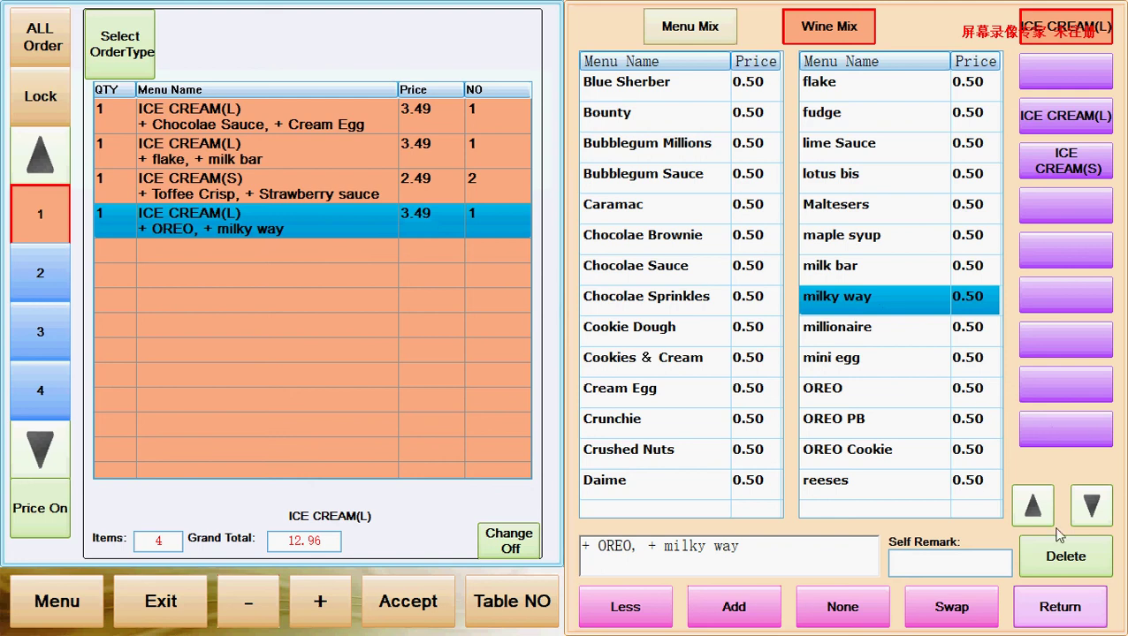
{"action": "left_click", "coordinate": [1079, 610]}
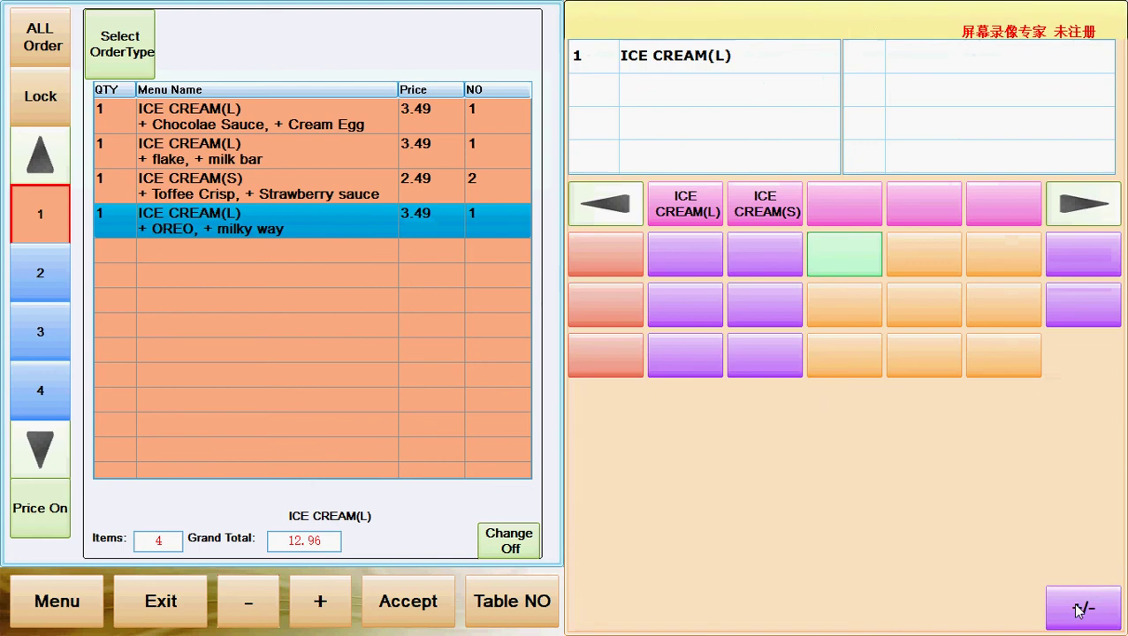
Accept order 3 as a Delivery and print its receipt
{"action": "left_click", "coordinate": [409, 603]}
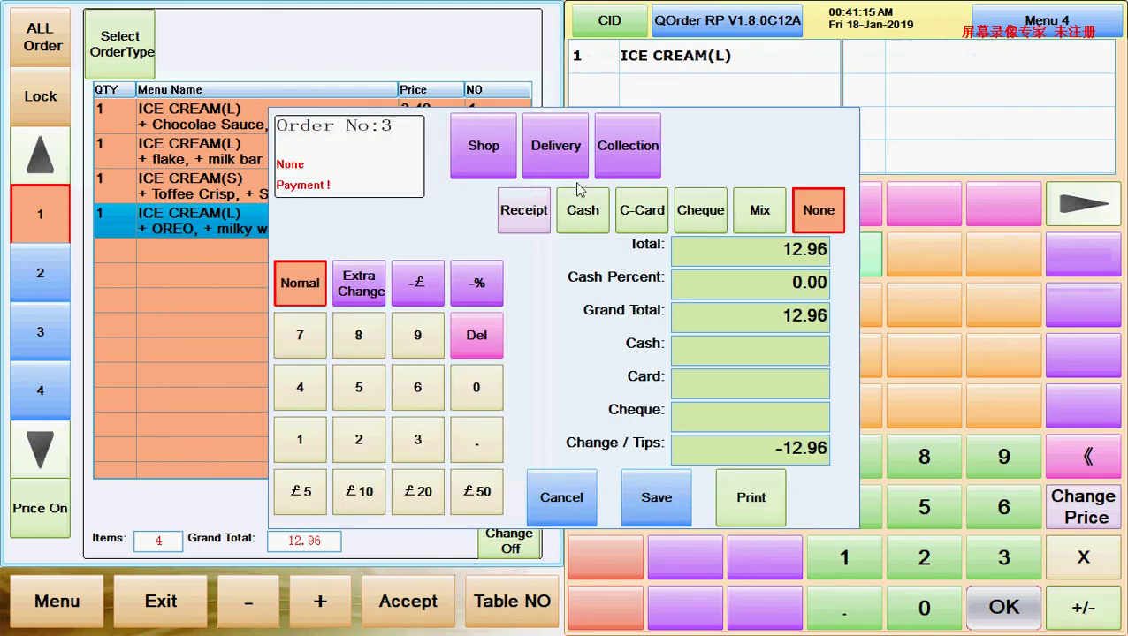
{"action": "left_click", "coordinate": [555, 147]}
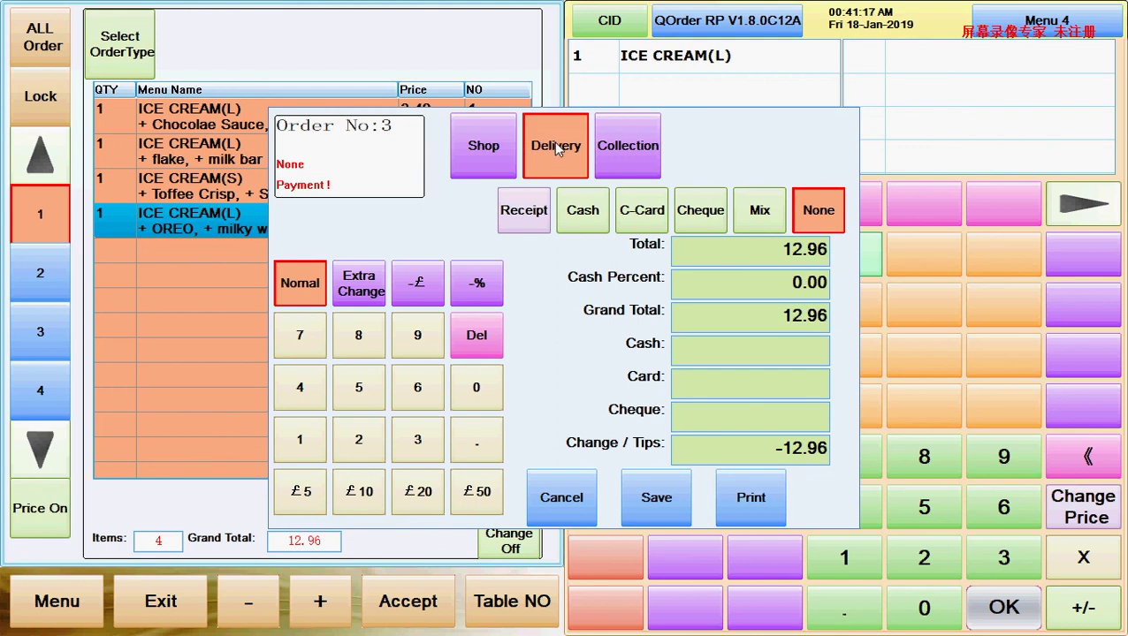
{"action": "left_click", "coordinate": [762, 513]}
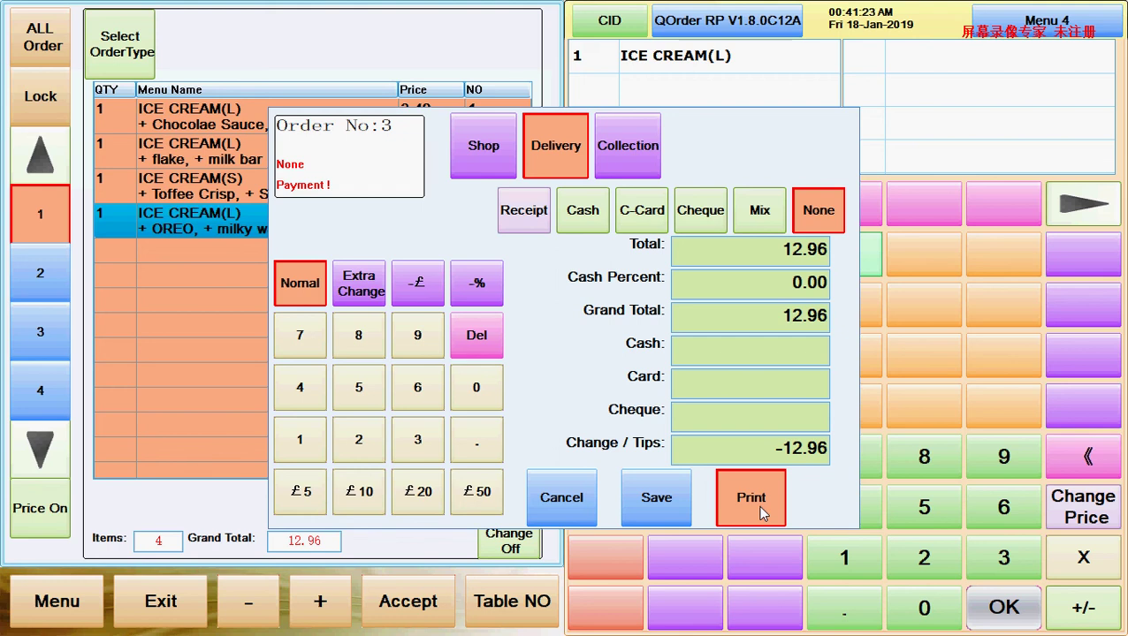
{"action": "left_click", "coordinate": [570, 523]}
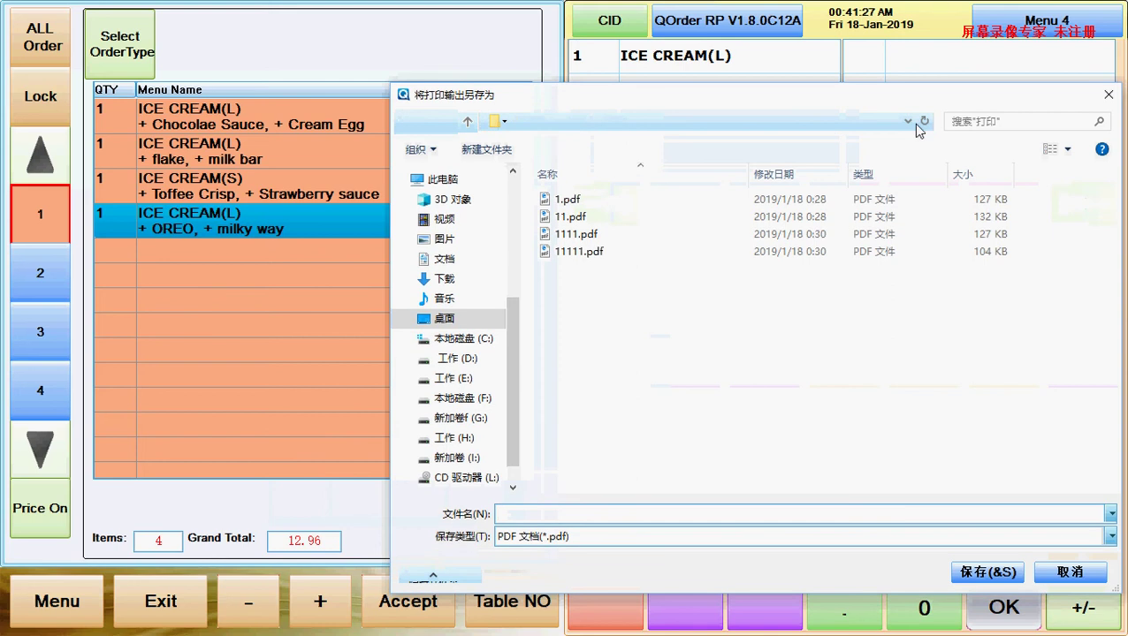
Cancel both PDF Save As prompts and dismiss the two printer error tips
{"action": "left_click", "coordinate": [1086, 574]}
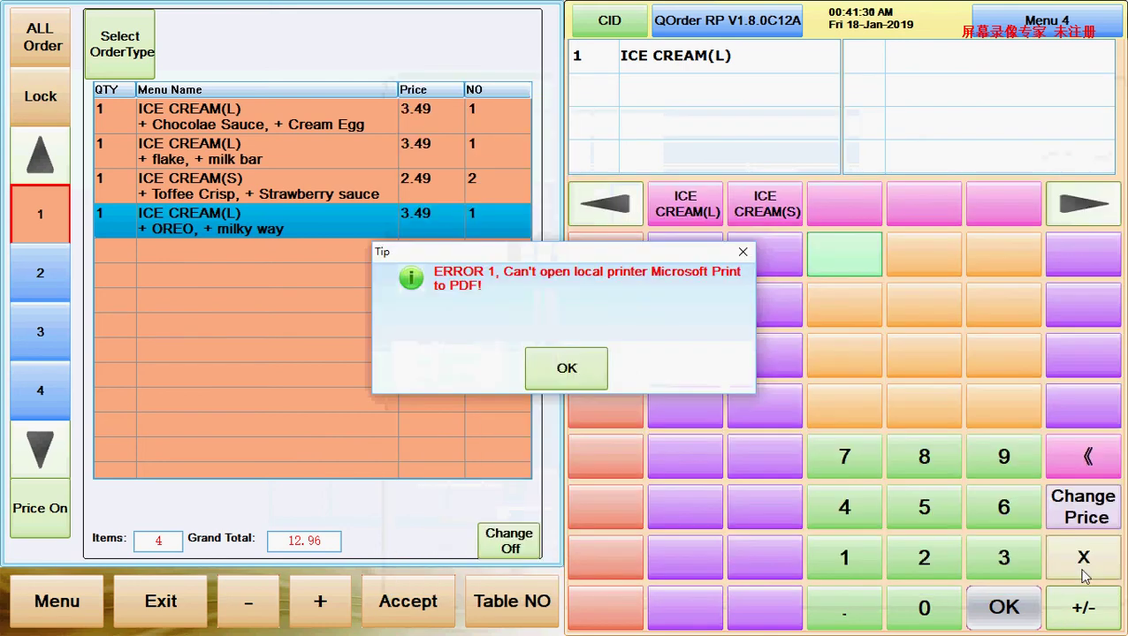
{"action": "left_click", "coordinate": [565, 376]}
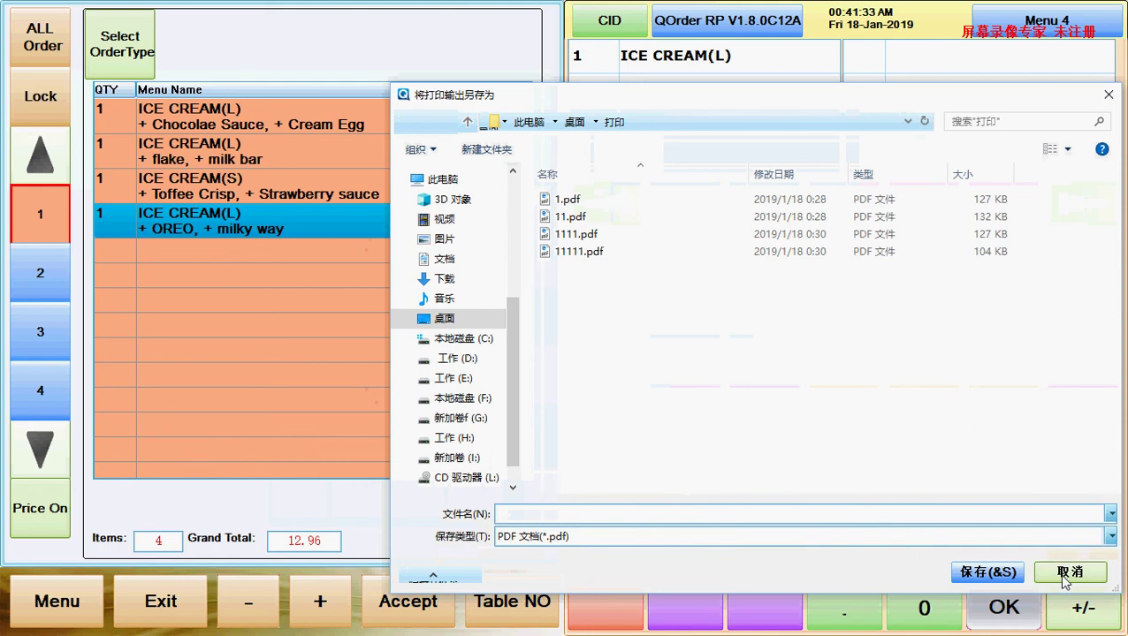
{"action": "left_click", "coordinate": [1065, 572]}
{"action": "left_click", "coordinate": [592, 365]}
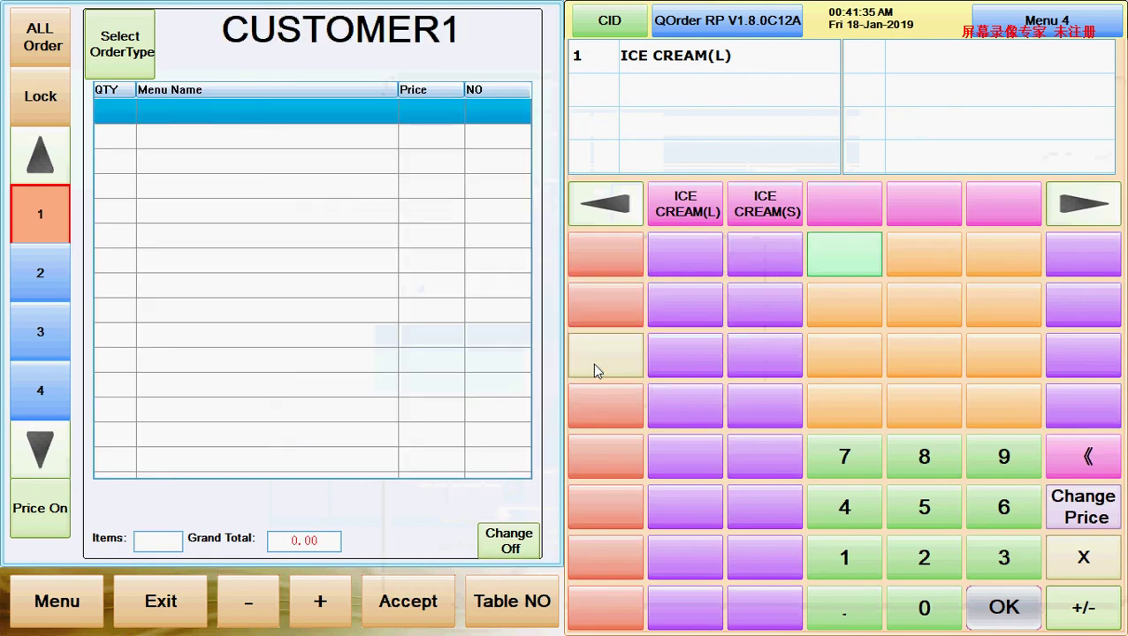
Switch to 1111.pdf in Edge and highlight the first line, OREO Cookie and Toffee sauce toppings
{"action": "key", "text": "alt+Tab"}
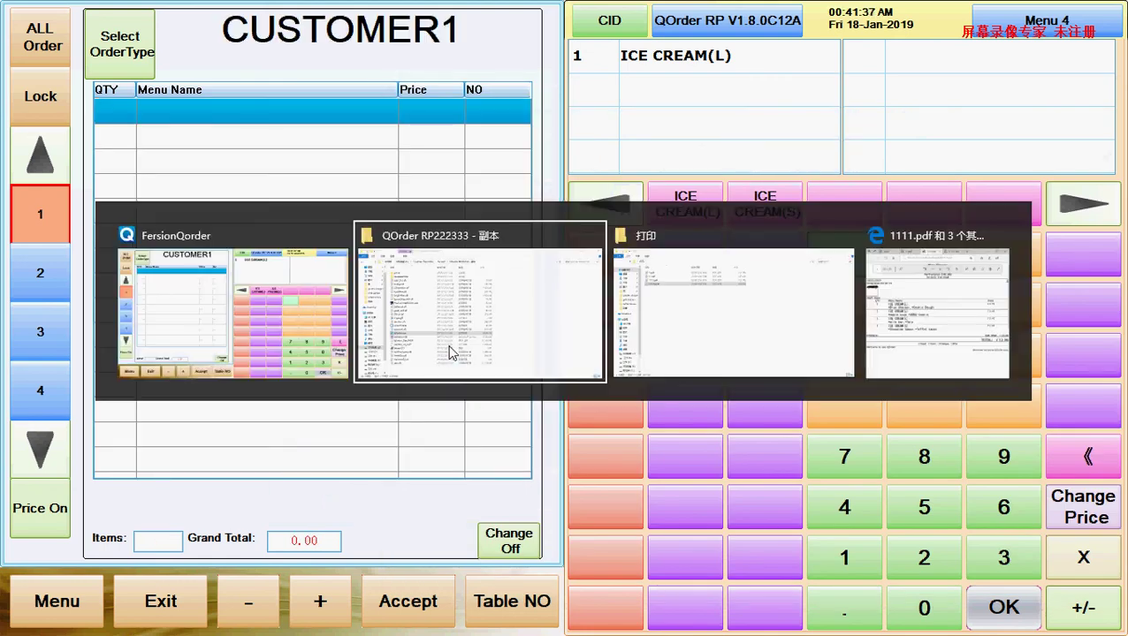
{"action": "key", "text": "alt+Tab"}
{"action": "key", "text": "alt+Tab"}
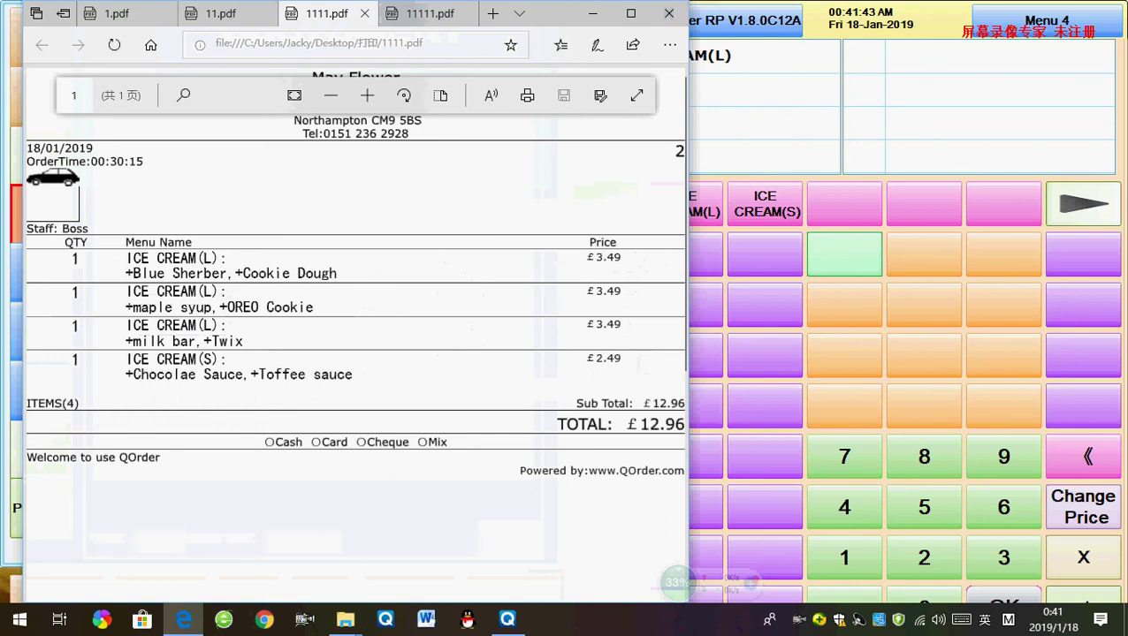
{"action": "left_click_drag", "start_coordinate": [126, 252], "coordinate": [235, 276]}
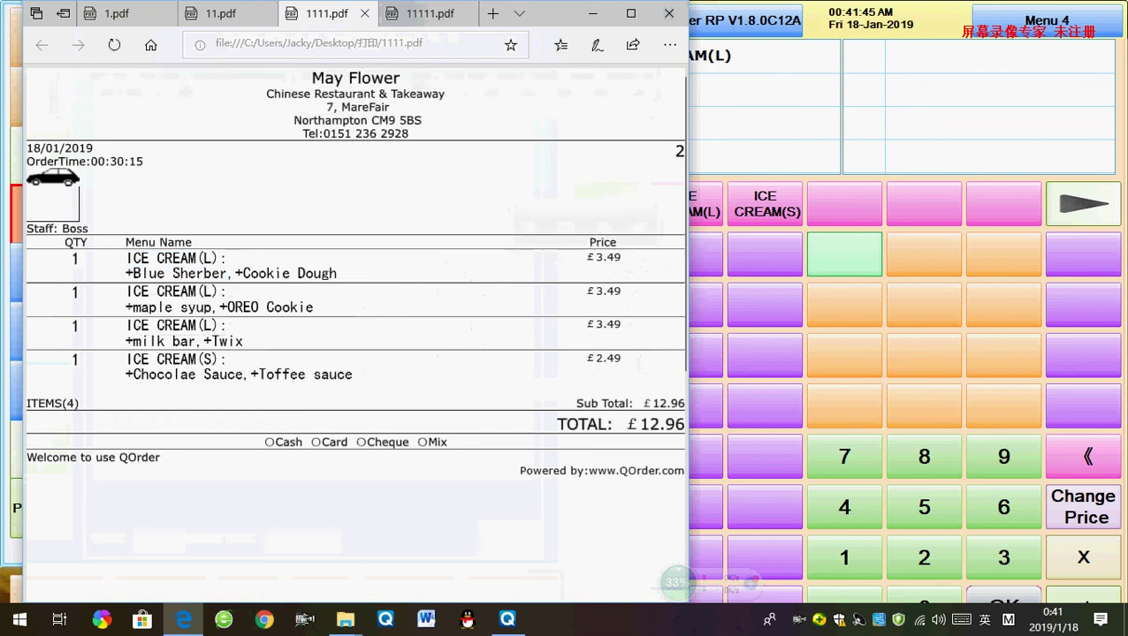
{"action": "left_click_drag", "start_coordinate": [71, 286], "coordinate": [313, 307]}
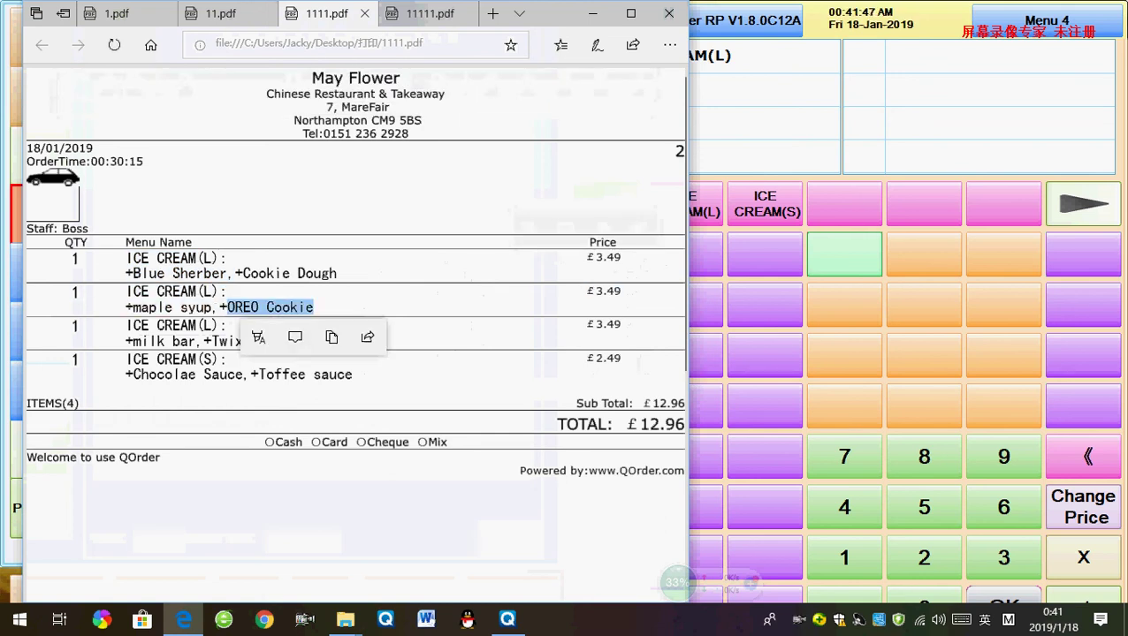
{"action": "left_click_drag", "start_coordinate": [250, 374], "coordinate": [352, 374]}
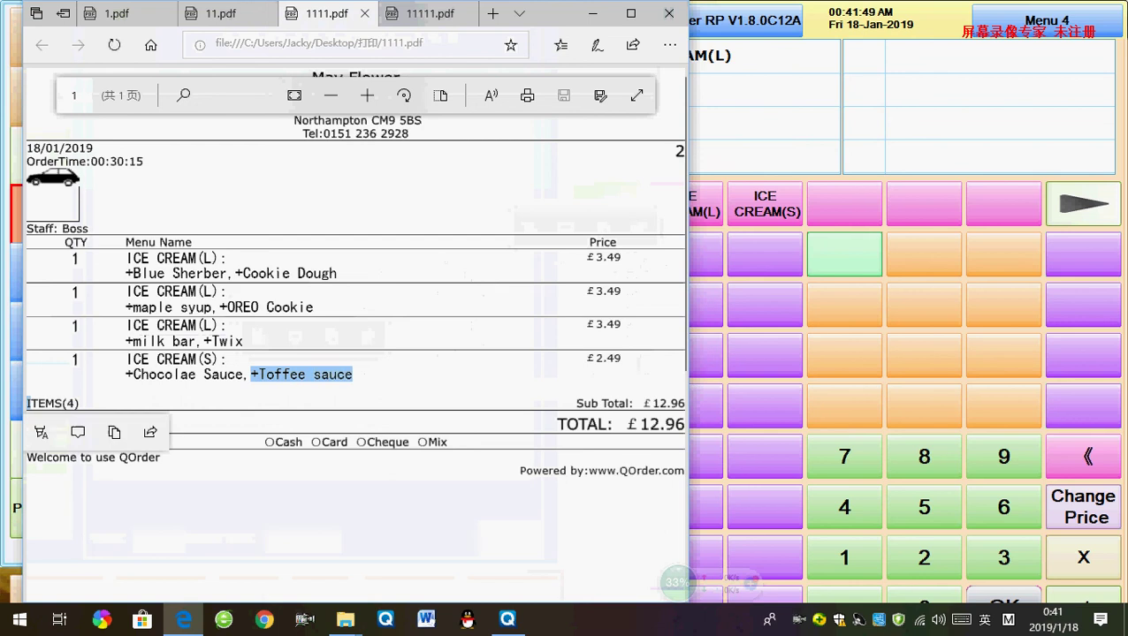
{"action": "left_click", "coordinate": [130, 358]}
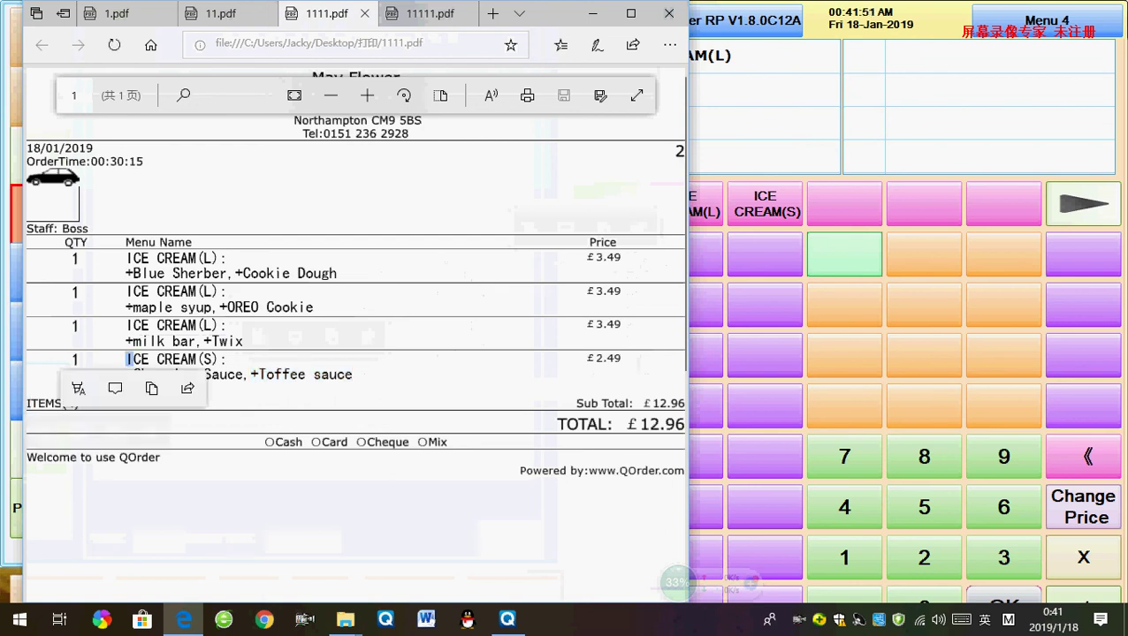
Highlight the small ice cream's price and the second line's 3.49 price on the receipt
{"action": "left_click_drag", "start_coordinate": [585, 358], "coordinate": [606, 358]}
{"action": "left_click_drag", "start_coordinate": [594, 291], "coordinate": [621, 291]}
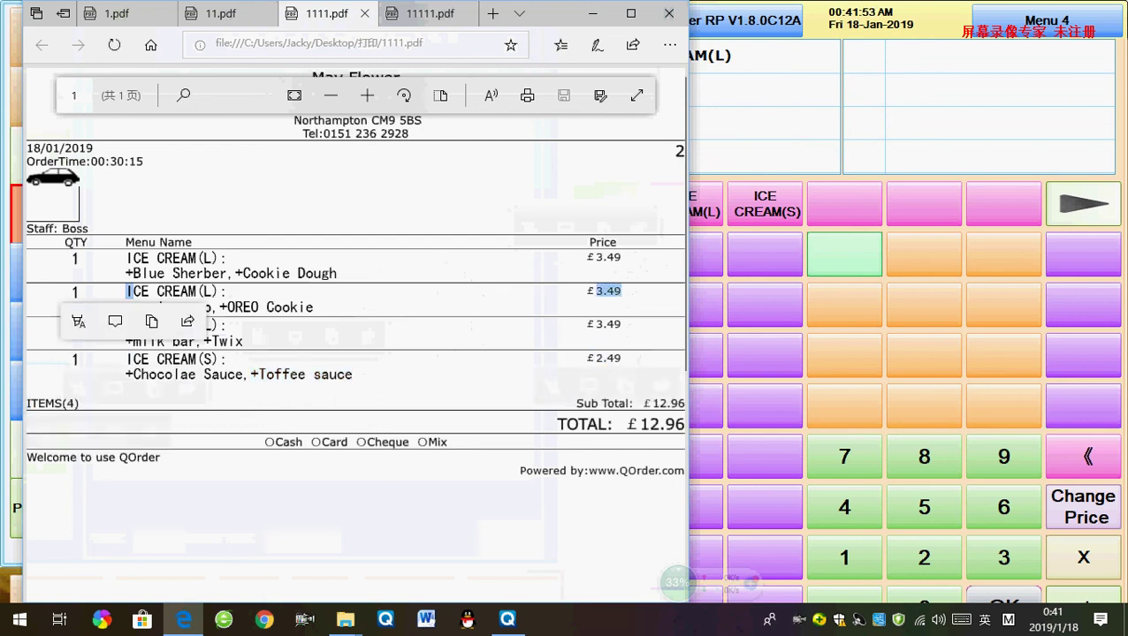
{"action": "left_click", "coordinate": [130, 291]}
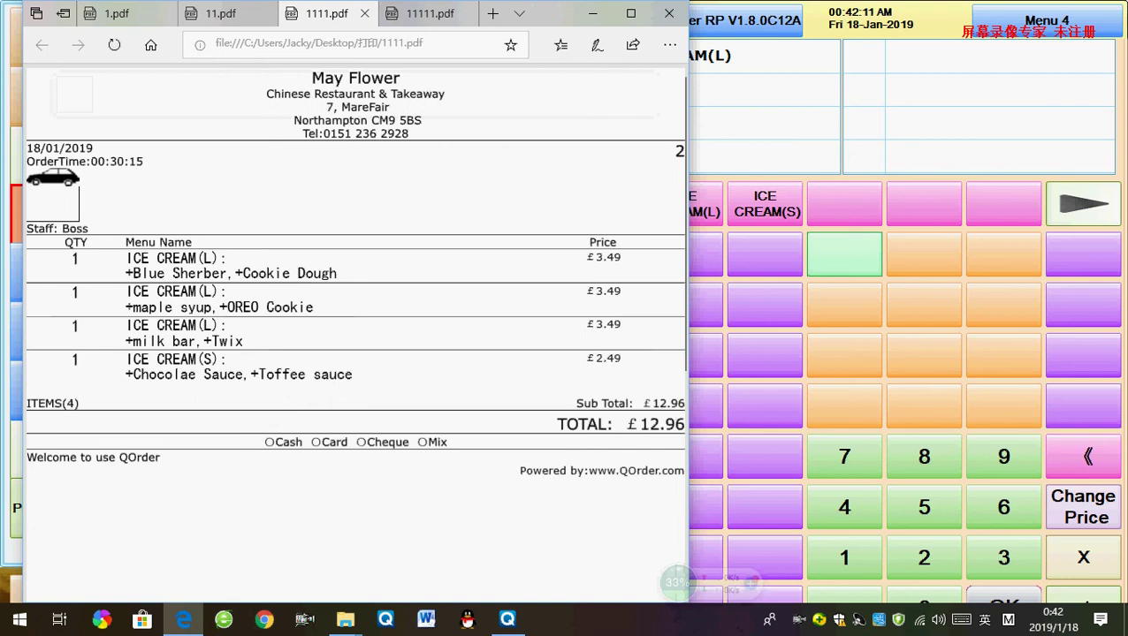
{"action": "left_click", "coordinate": [765, 305]}
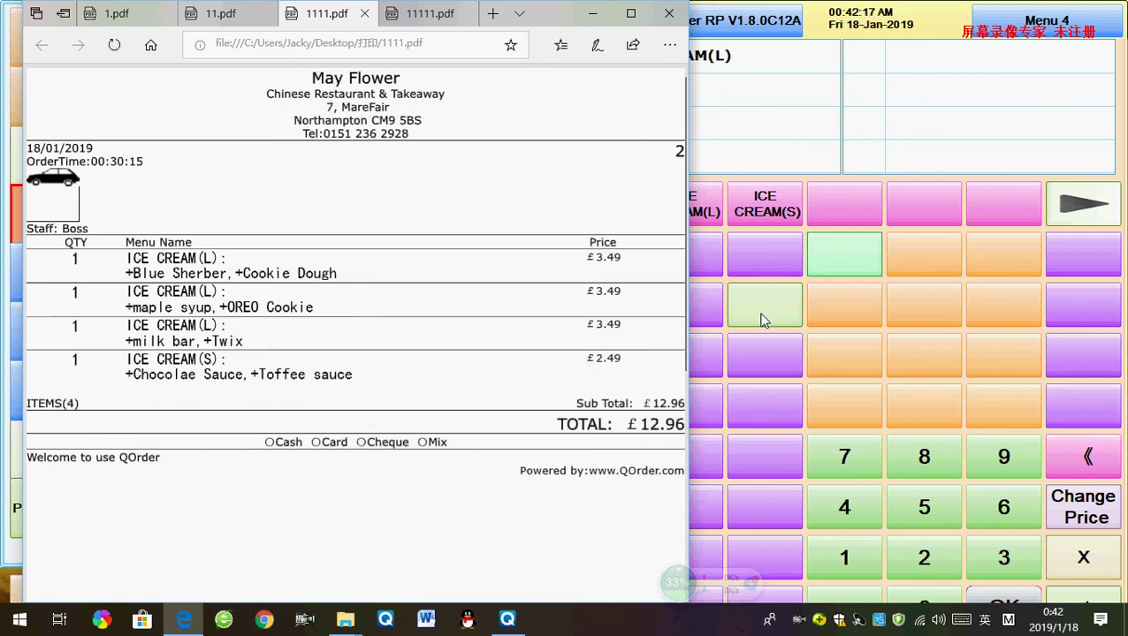
{"action": "left_click", "coordinate": [782, 351]}
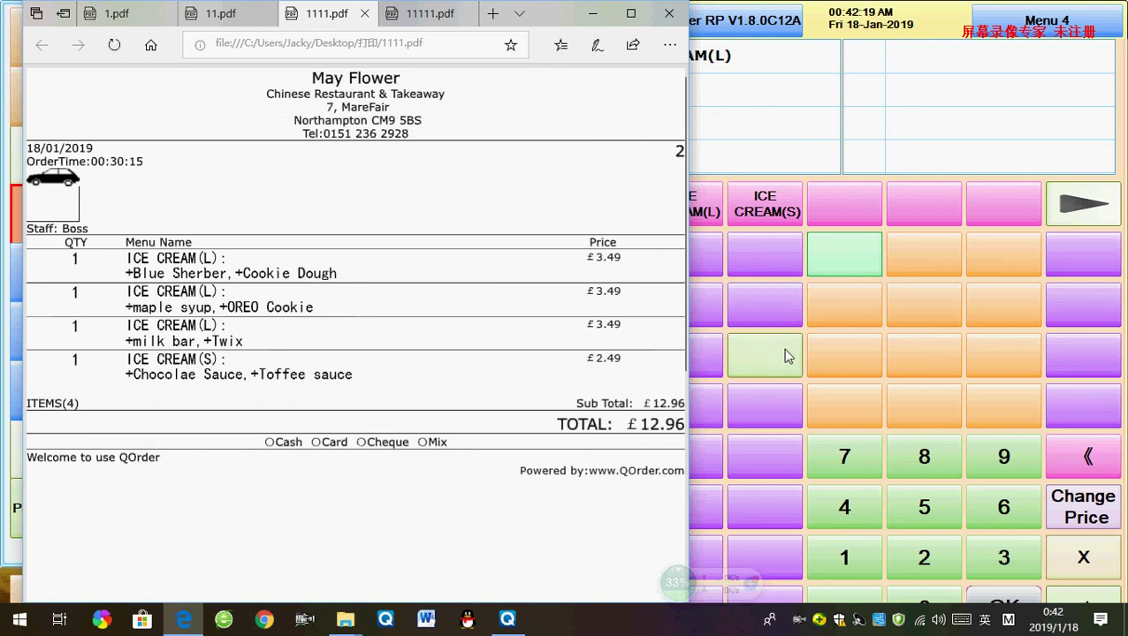
{"action": "left_click", "coordinate": [779, 251]}
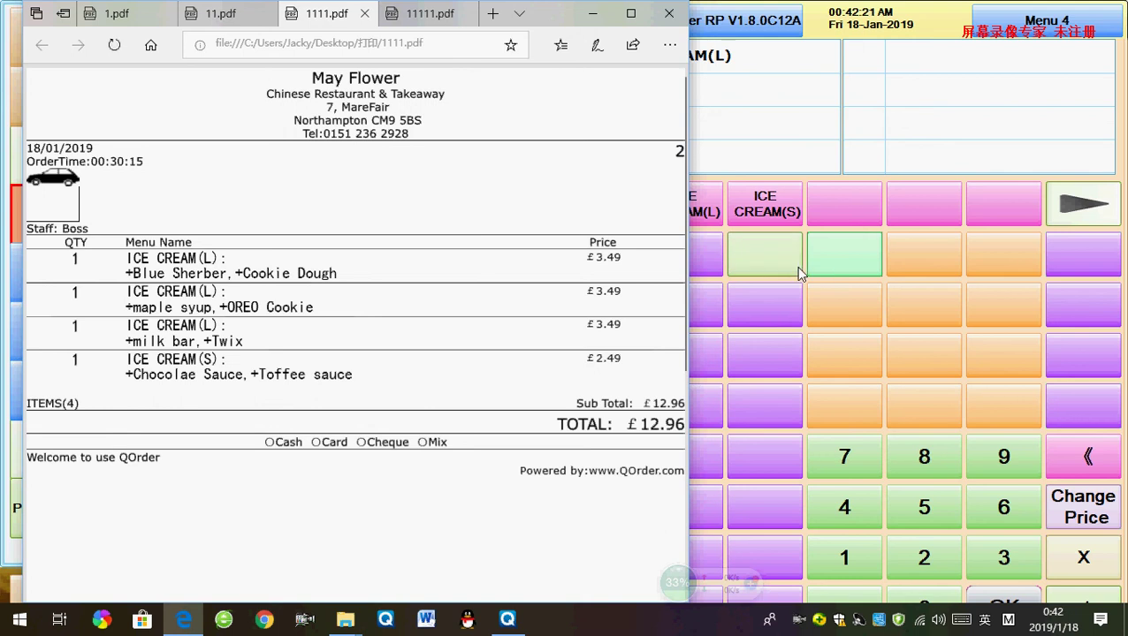
{"action": "left_click", "coordinate": [781, 316]}
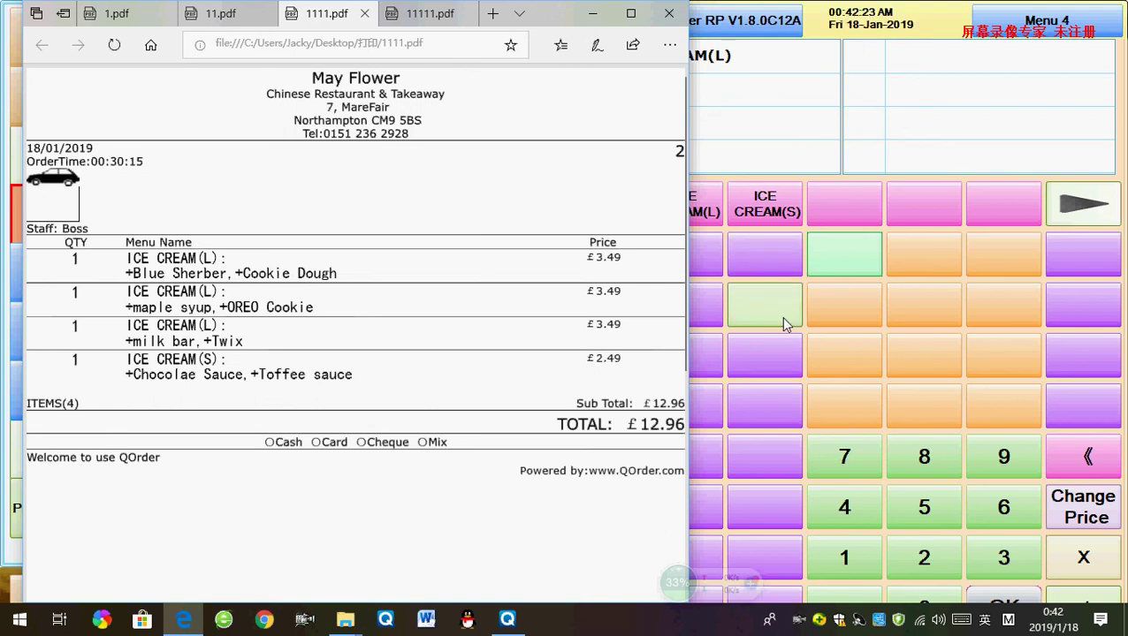
Back in QOrder, add an ICE CREAM(L) and set mini egg to None
{"action": "key", "text": "alt+Tab"}
{"action": "key", "text": "alt+Tab"}
{"action": "key", "text": "alt+Tab"}
{"action": "key", "text": "alt+Tab"}
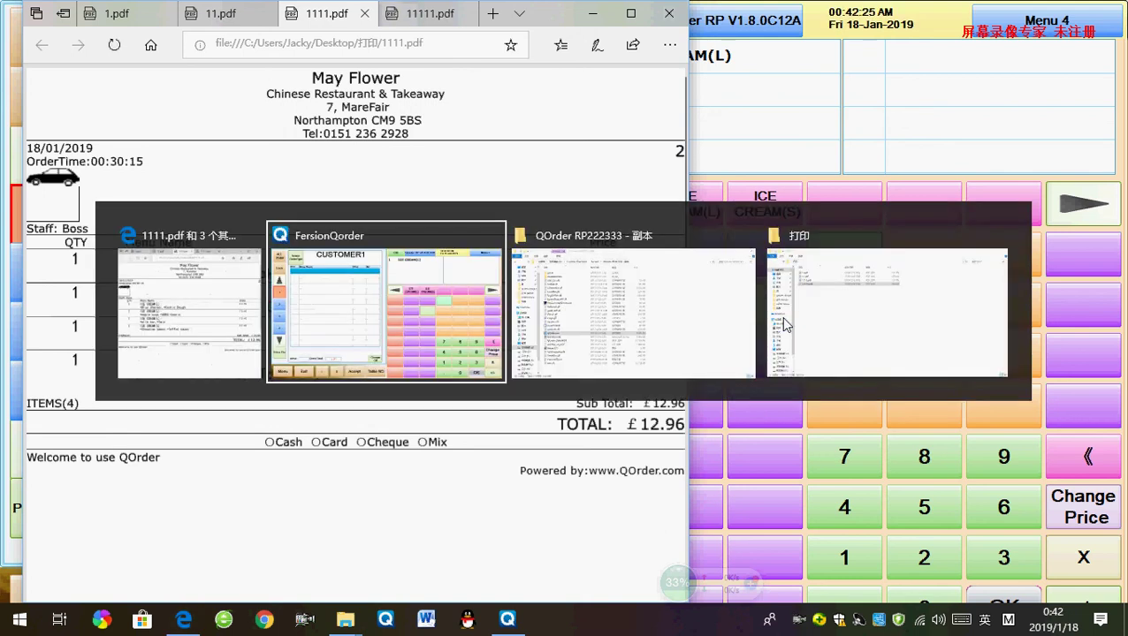
{"action": "key", "text": "alt+Tab"}
{"action": "left_click", "coordinate": [693, 201]}
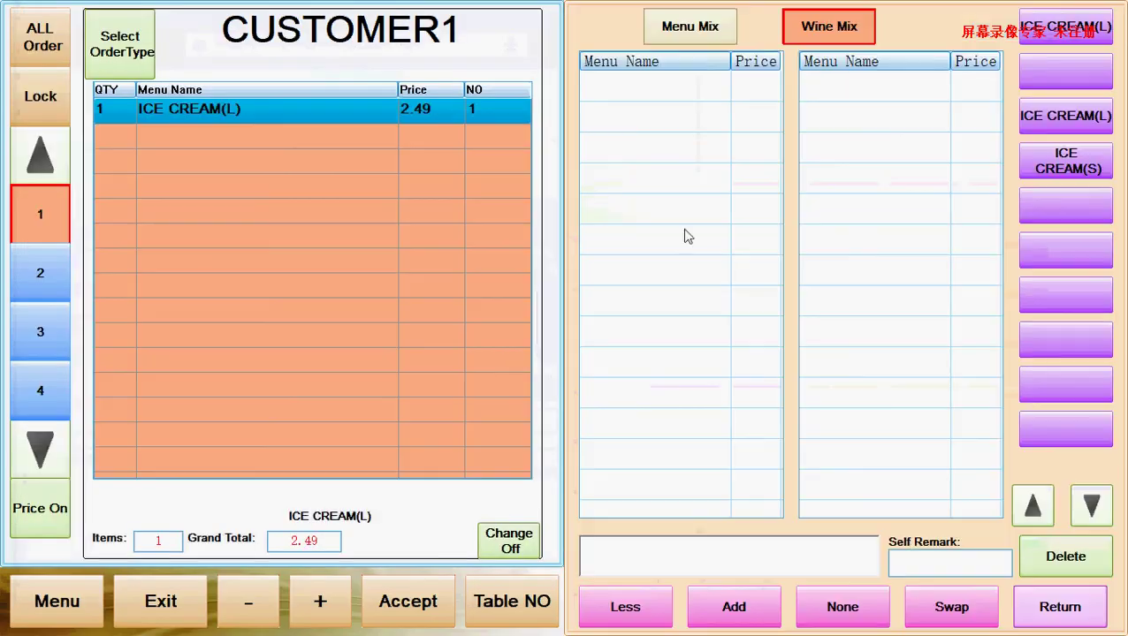
{"action": "left_click", "coordinate": [1066, 43]}
{"action": "left_click", "coordinate": [904, 266]}
{"action": "left_click", "coordinate": [844, 357]}
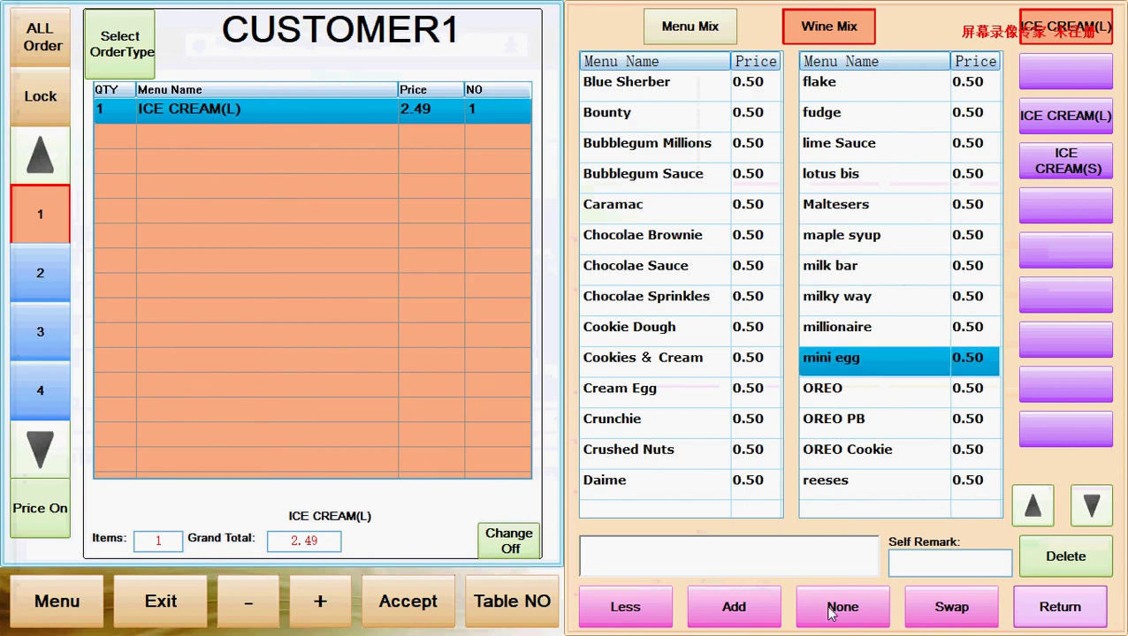
{"action": "left_click", "coordinate": [831, 610]}
Add Chocolae Brownie, Bubblegum Millions and Chocolae Sprinkles toppings, pricing it at 3.99
{"action": "left_click", "coordinate": [659, 237]}
{"action": "left_click", "coordinate": [730, 609]}
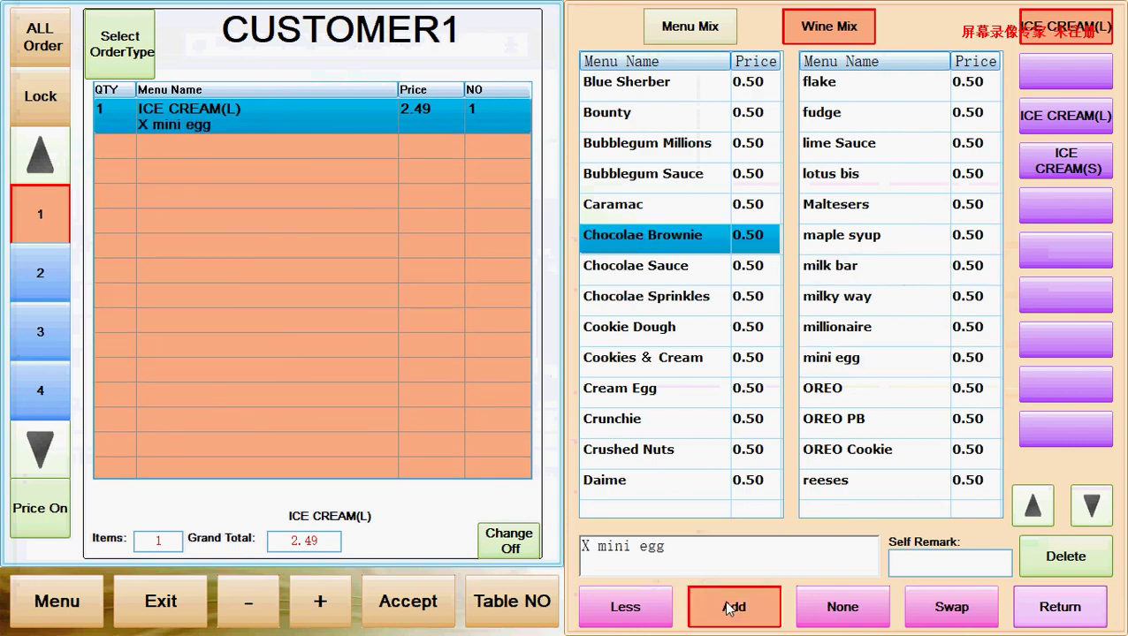
{"action": "left_click", "coordinate": [650, 144]}
{"action": "left_click", "coordinate": [690, 614]}
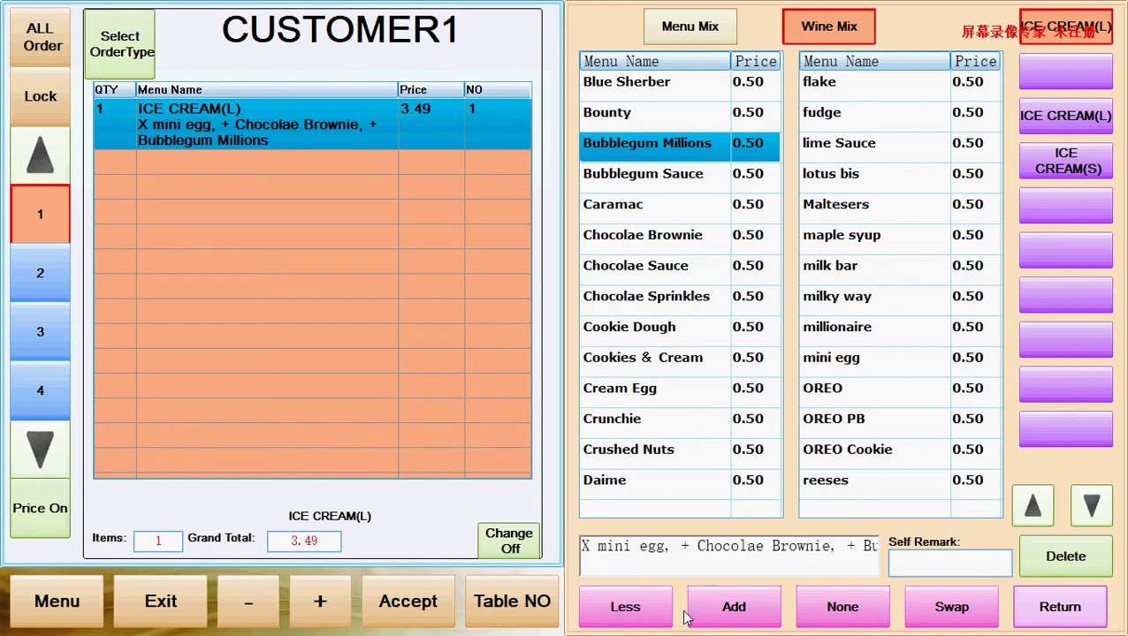
{"action": "left_click", "coordinate": [714, 303]}
{"action": "left_click", "coordinate": [707, 597]}
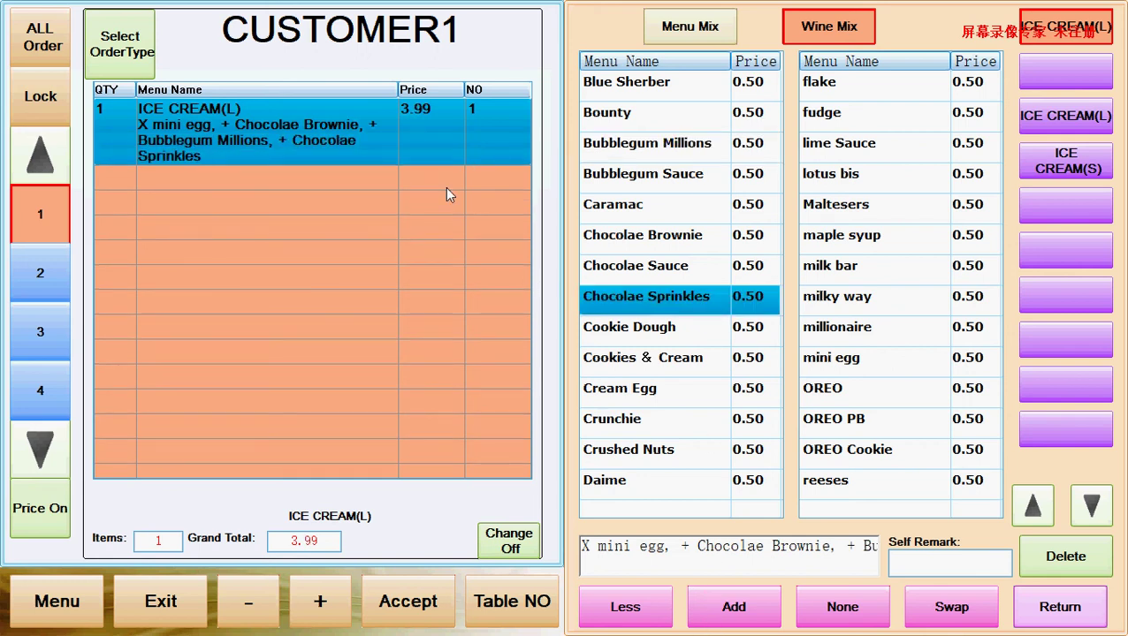